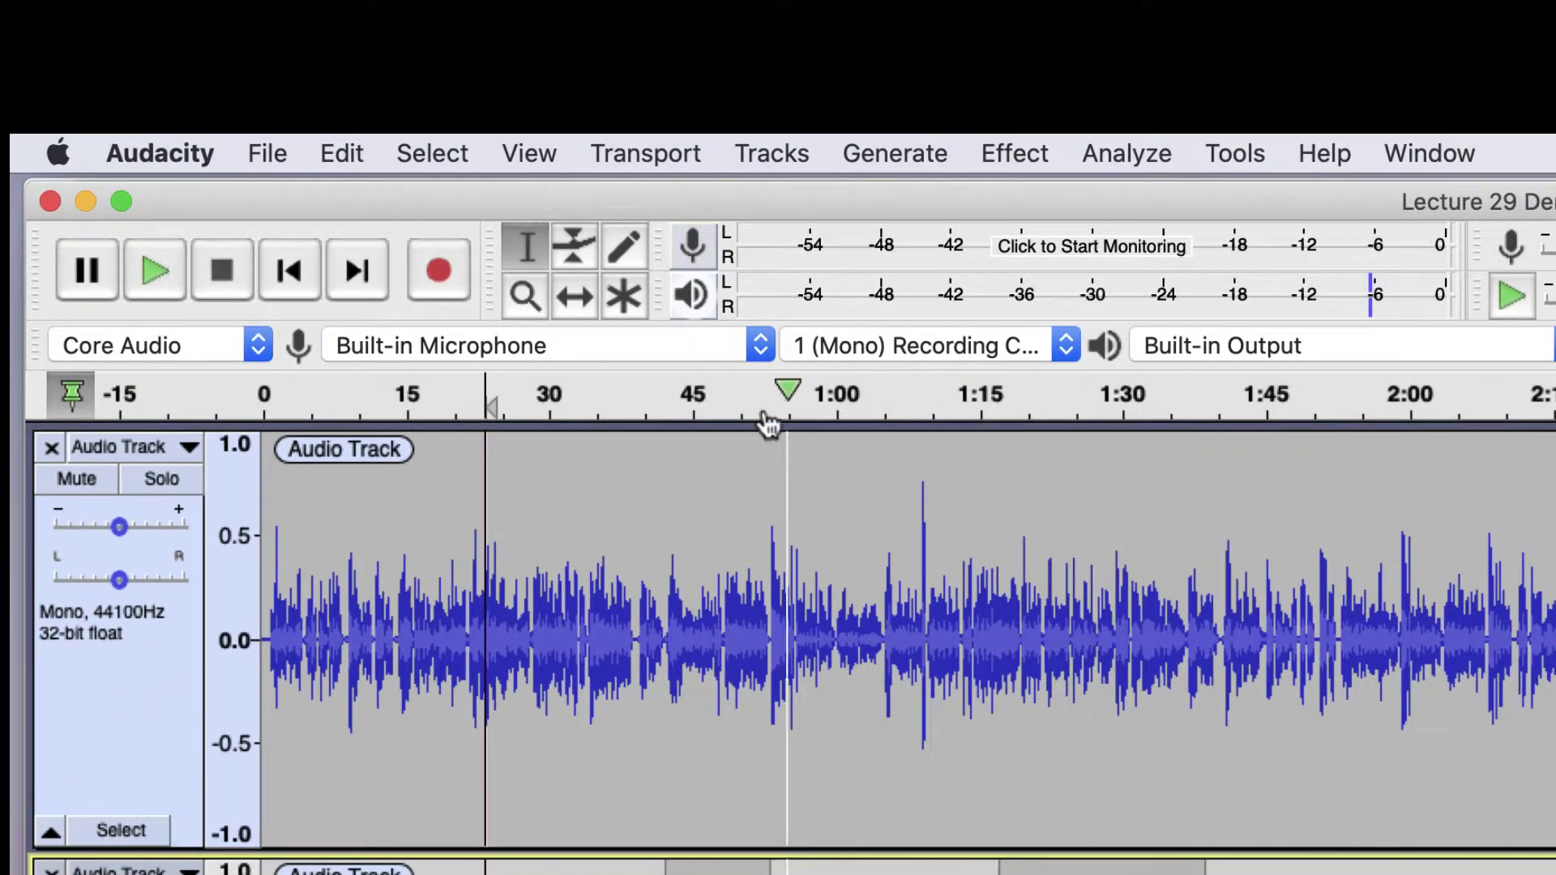
Use the Time Shift tool to move the second track's clips so they start at about 0:48 and 1:22.
click(578, 303)
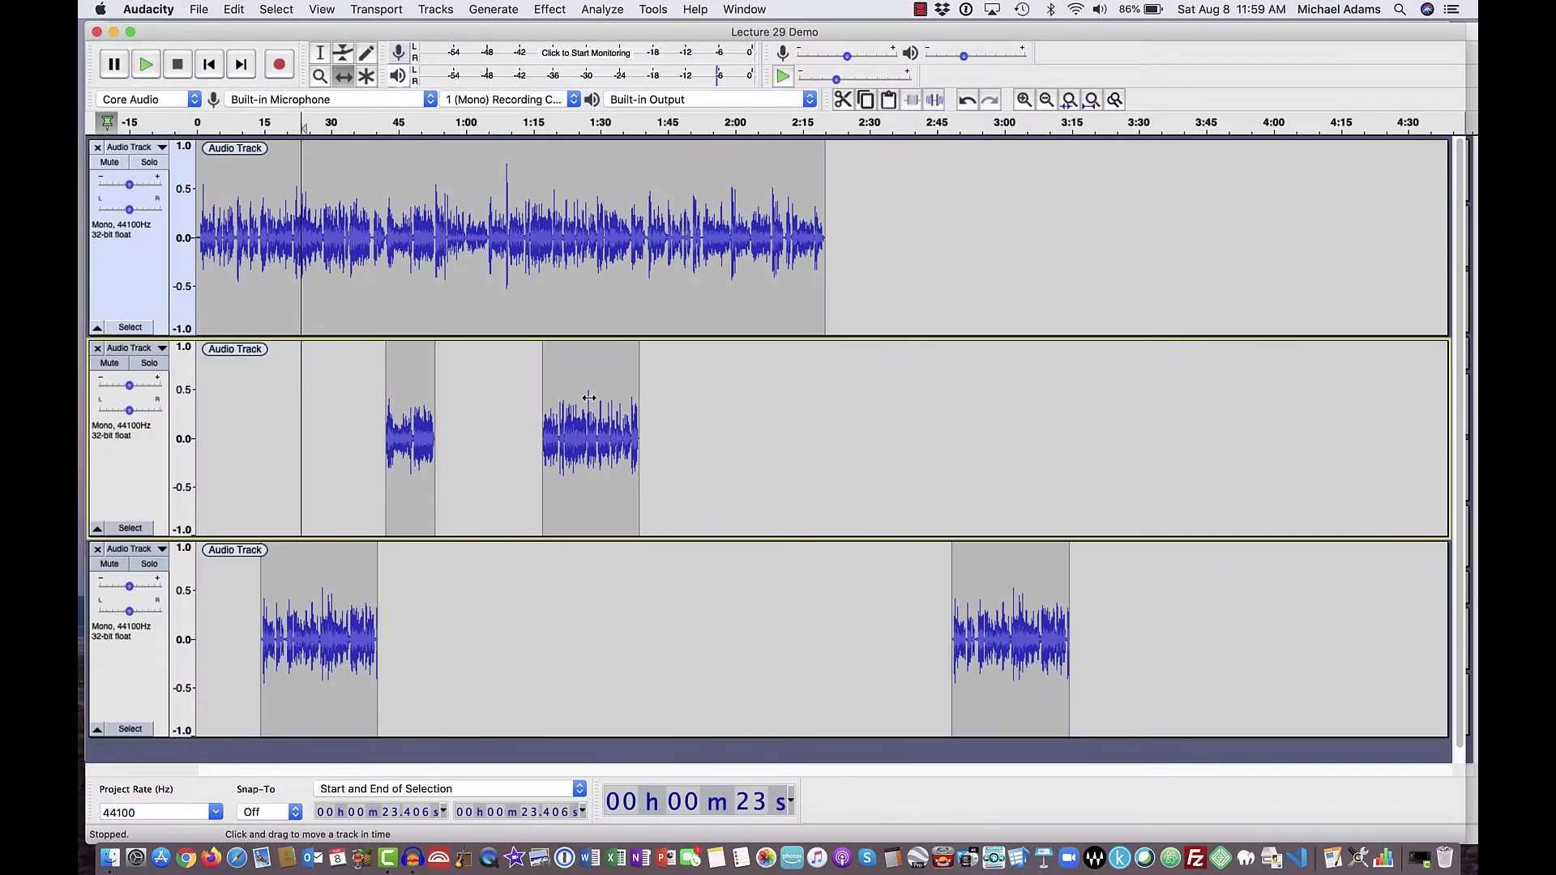
mouse_move(589, 397)
mouse_down()
mouse_move(768, 410)
mouse_move(564, 394)
mouse_up()
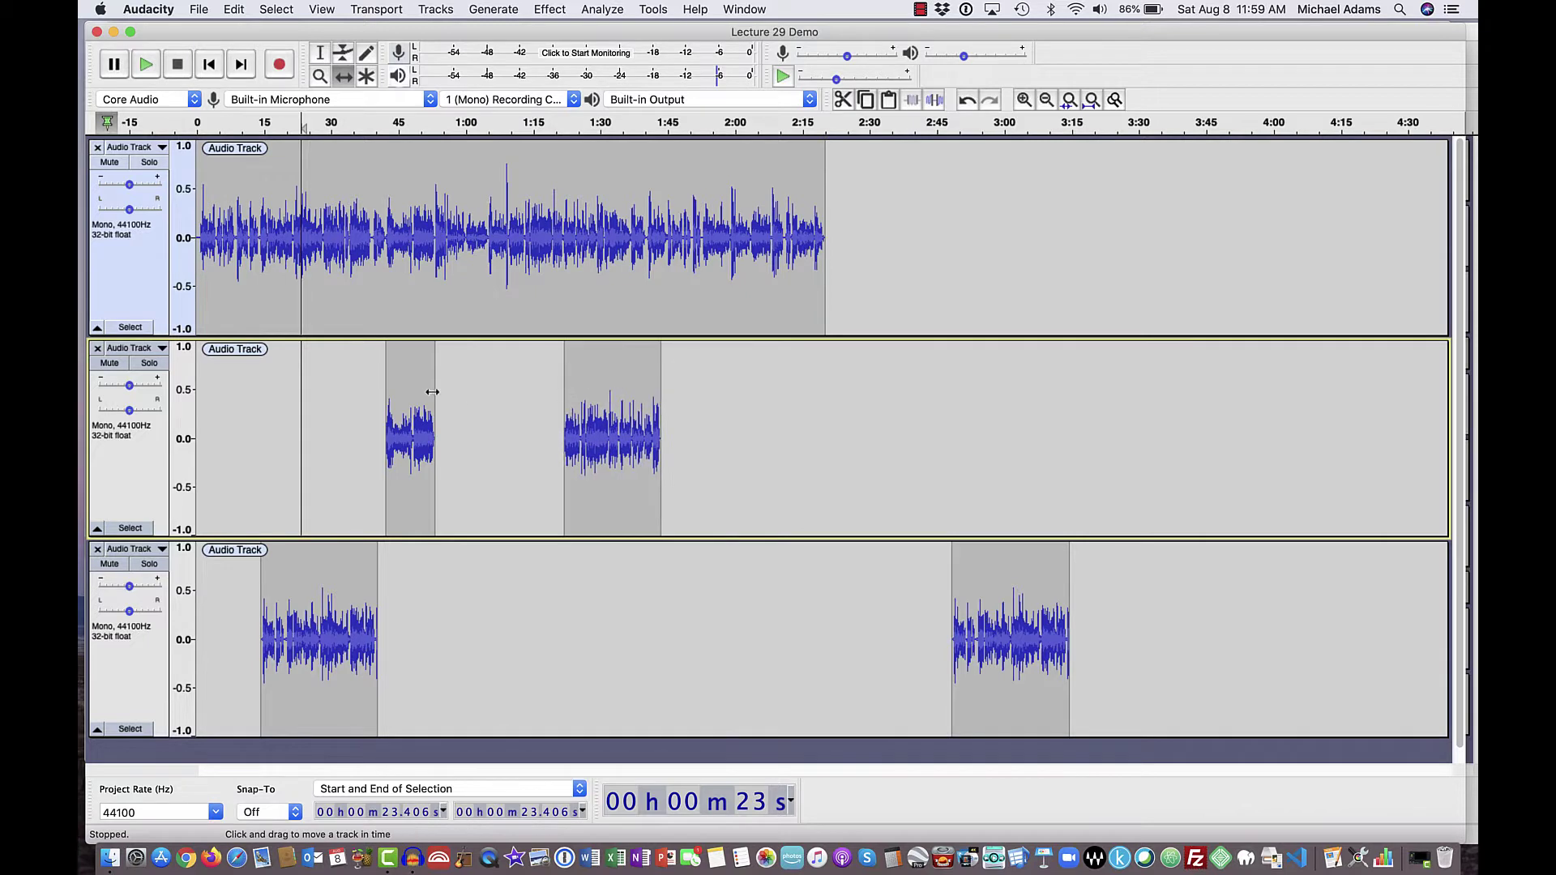
drag(371, 388, 443, 387)
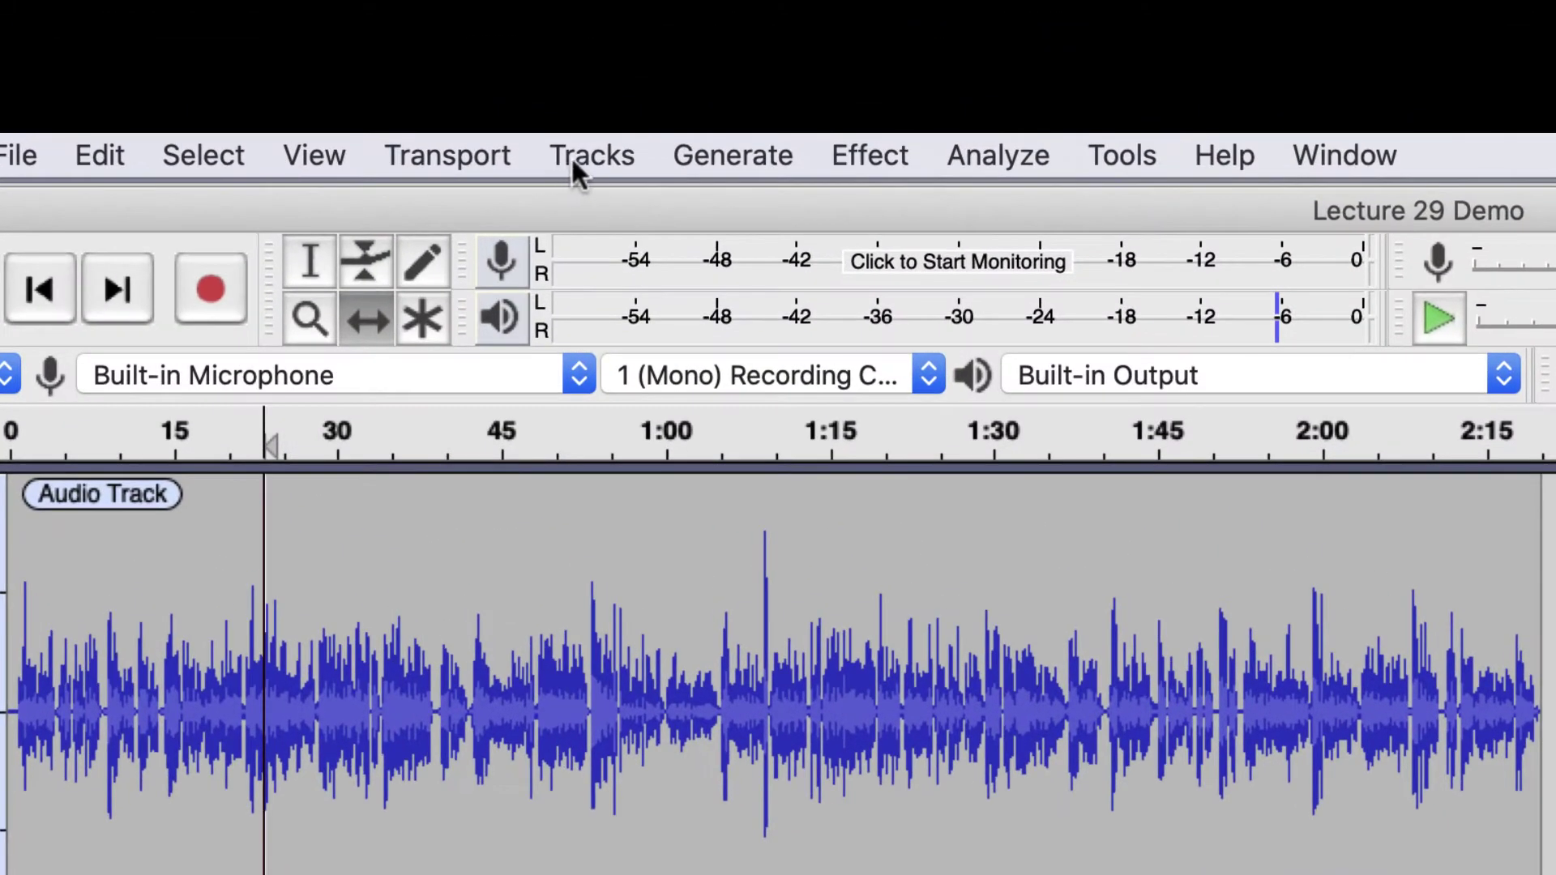
Turn on Sync-Lock Tracks and select the top track's audio from about 0:25 to 1:13.
click(427, 9)
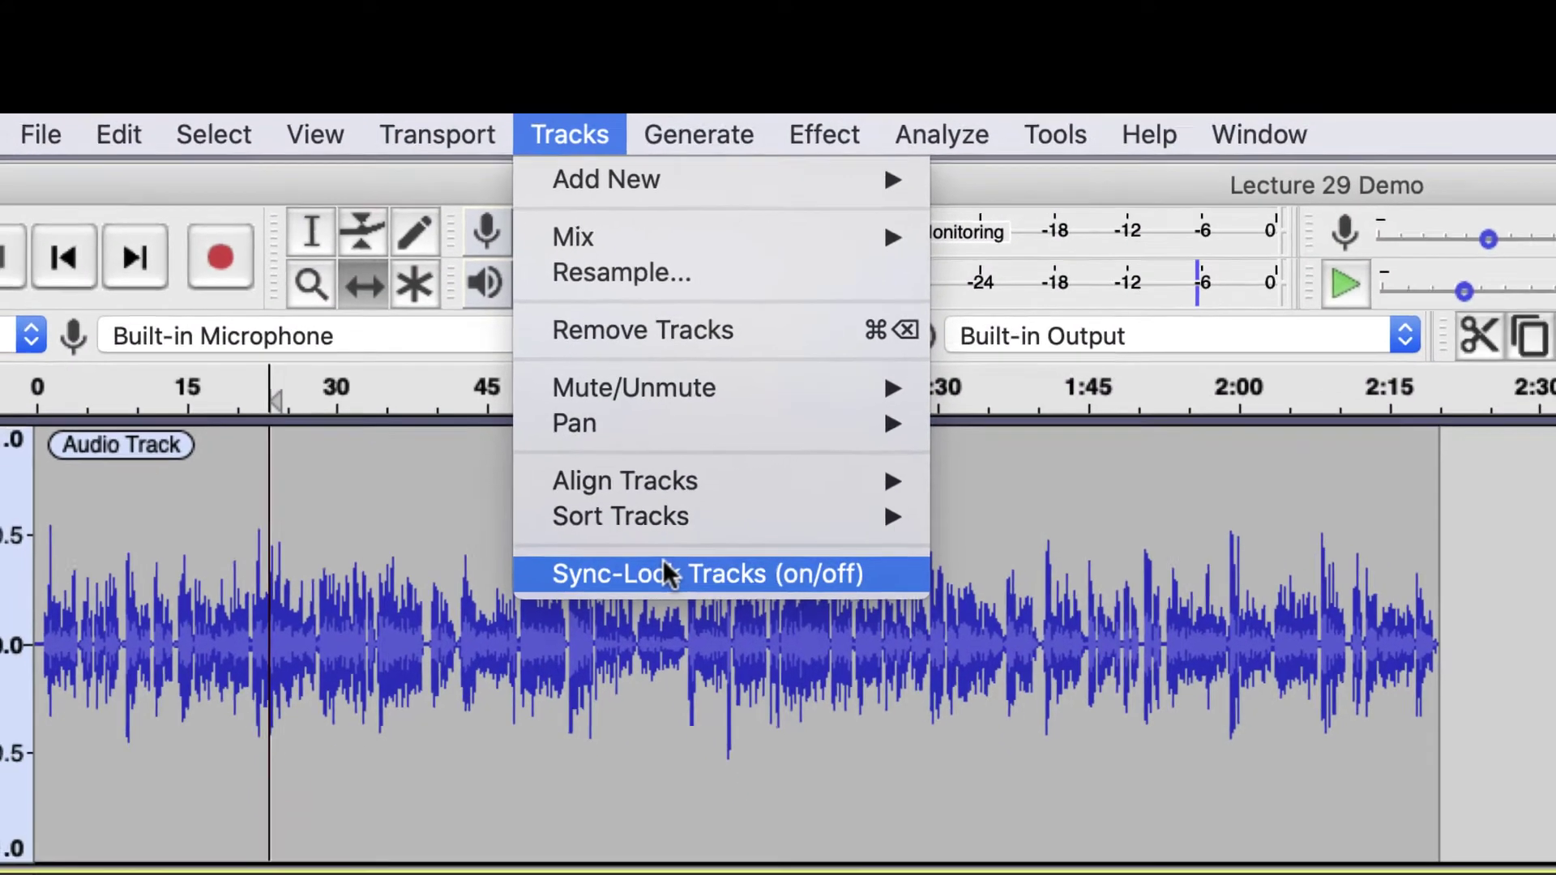
click(697, 635)
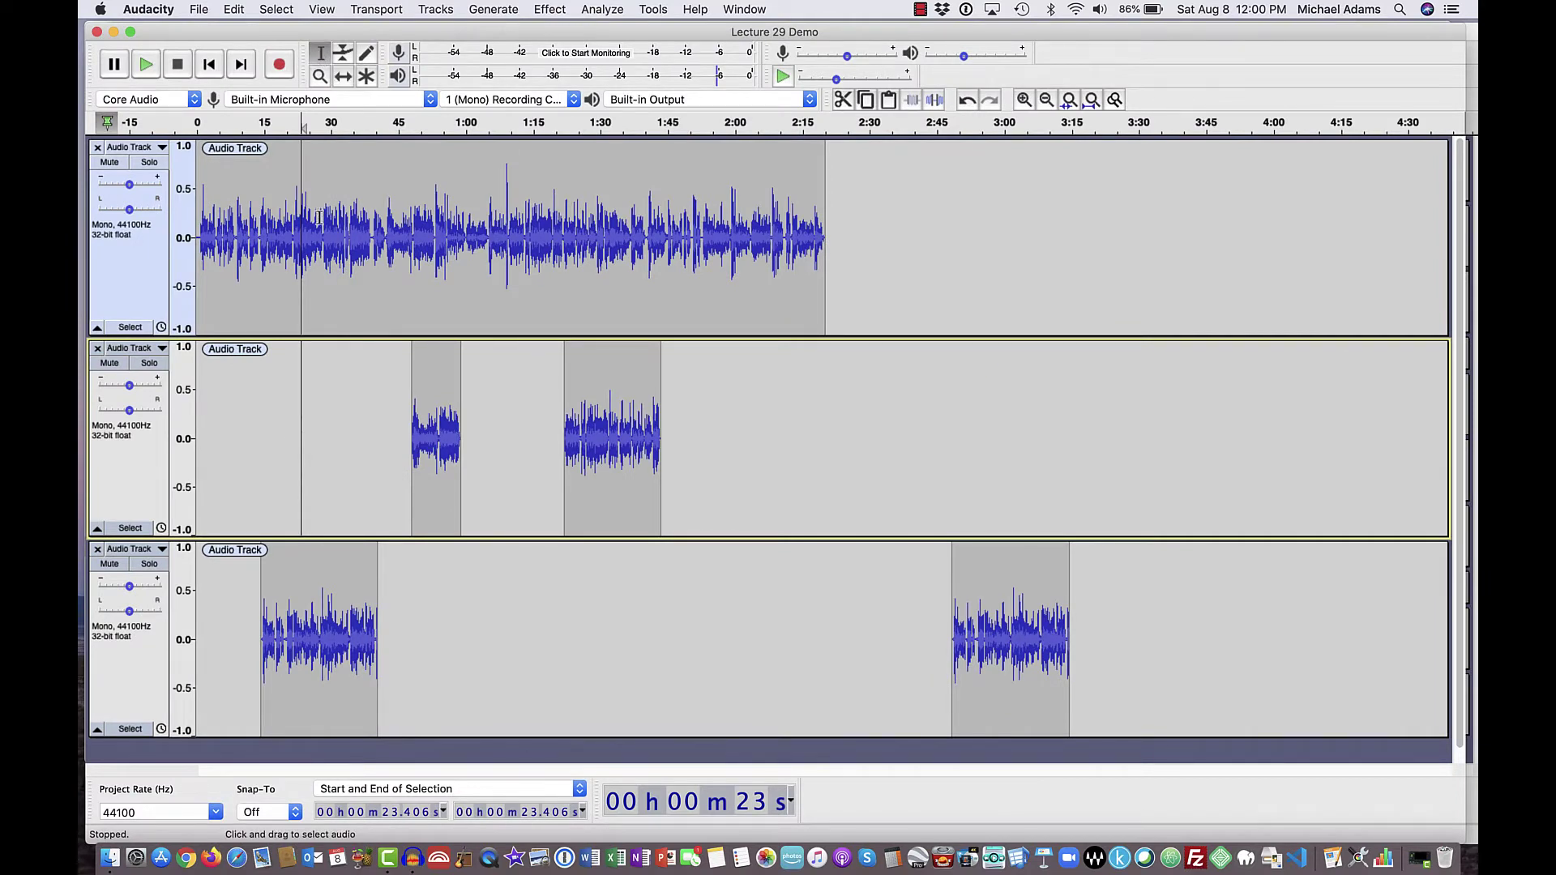
drag(309, 209, 519, 243)
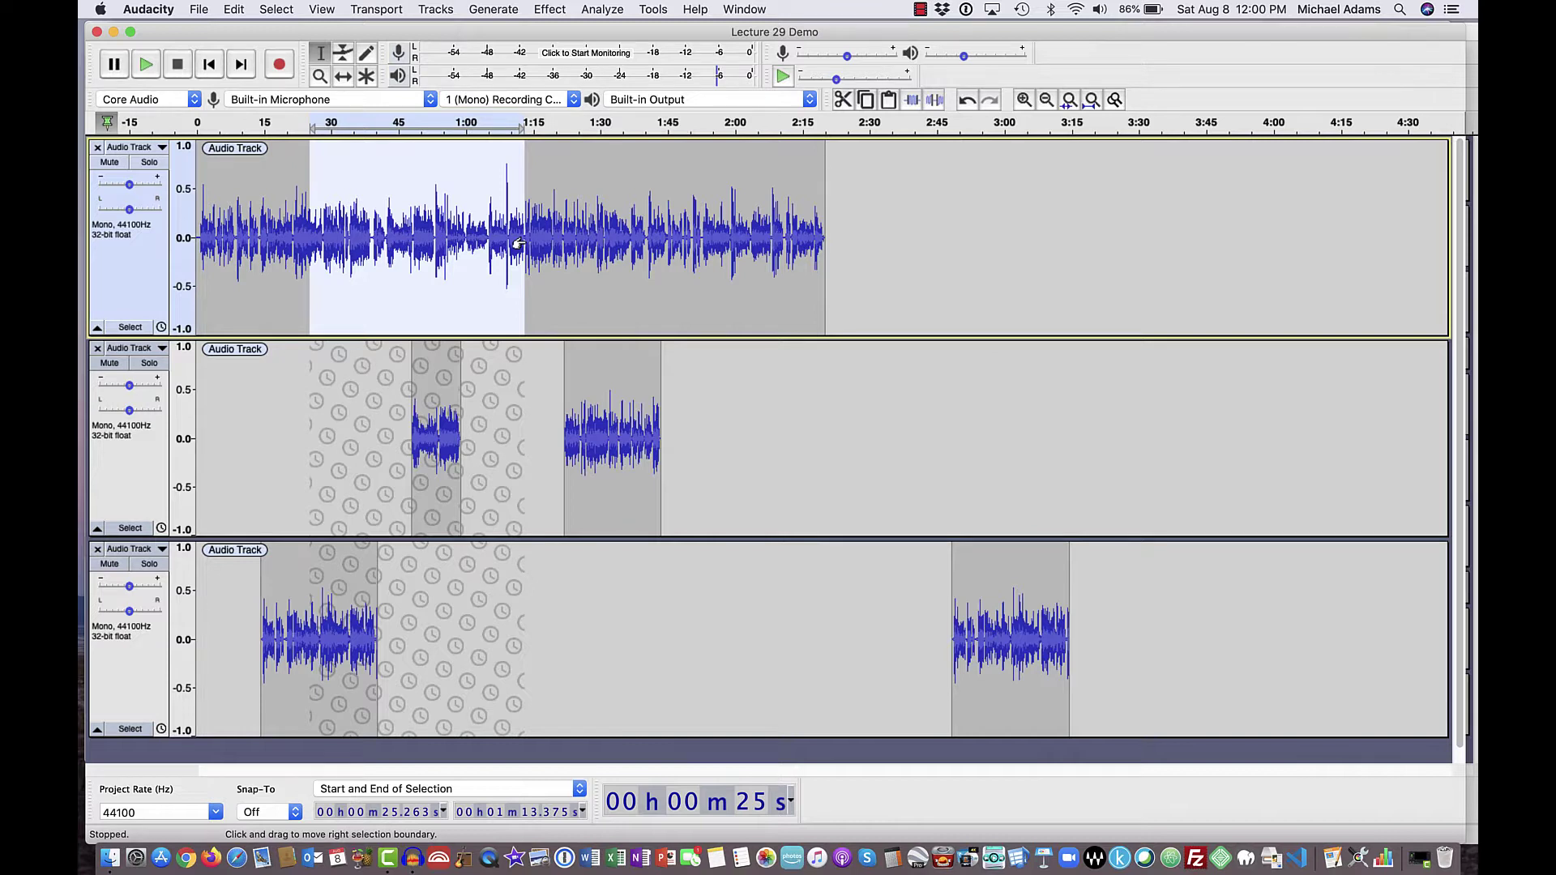
Time-shift the sync-locked clips together until the top track's clip starts at about 0:02.
click(344, 77)
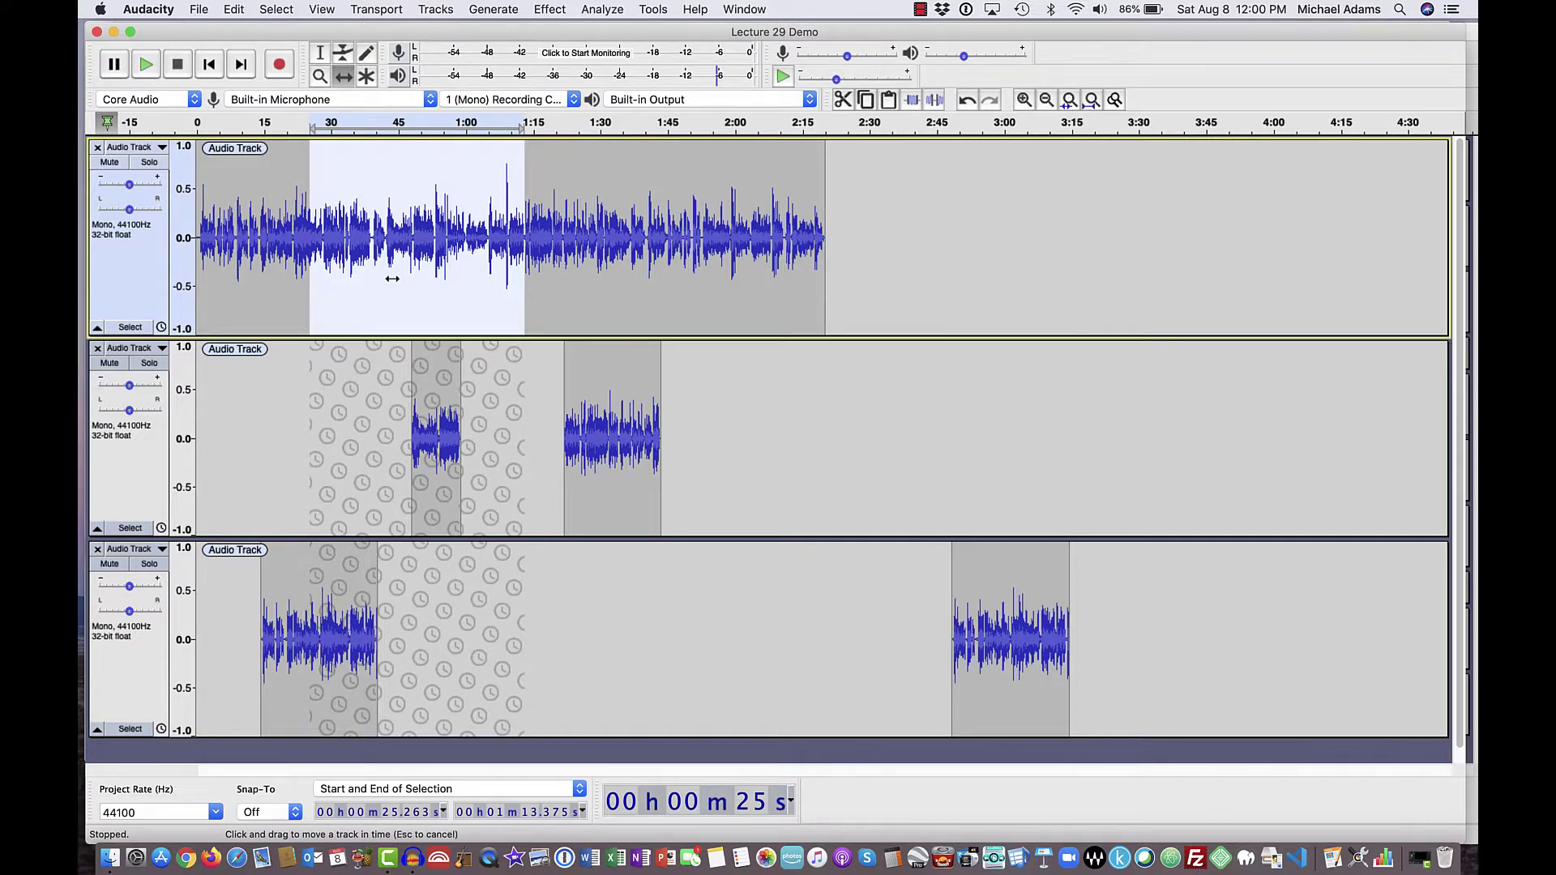
mouse_move(434, 278)
mouse_down()
mouse_move(491, 281)
mouse_move(409, 288)
mouse_up()
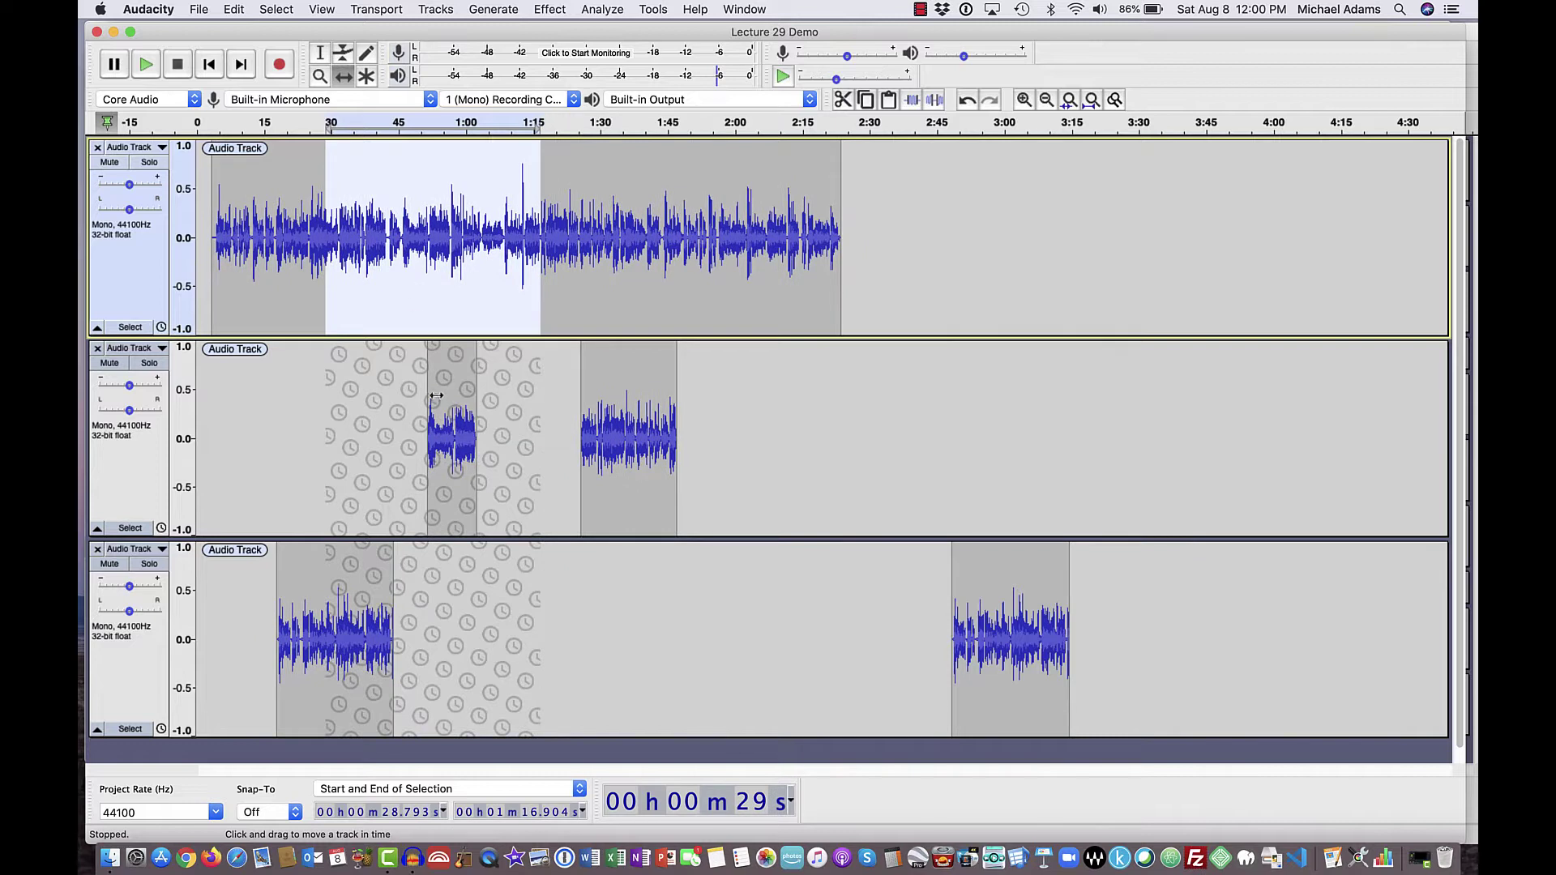
mouse_move(457, 392)
mouse_down()
mouse_move(507, 396)
mouse_move(446, 393)
mouse_up()
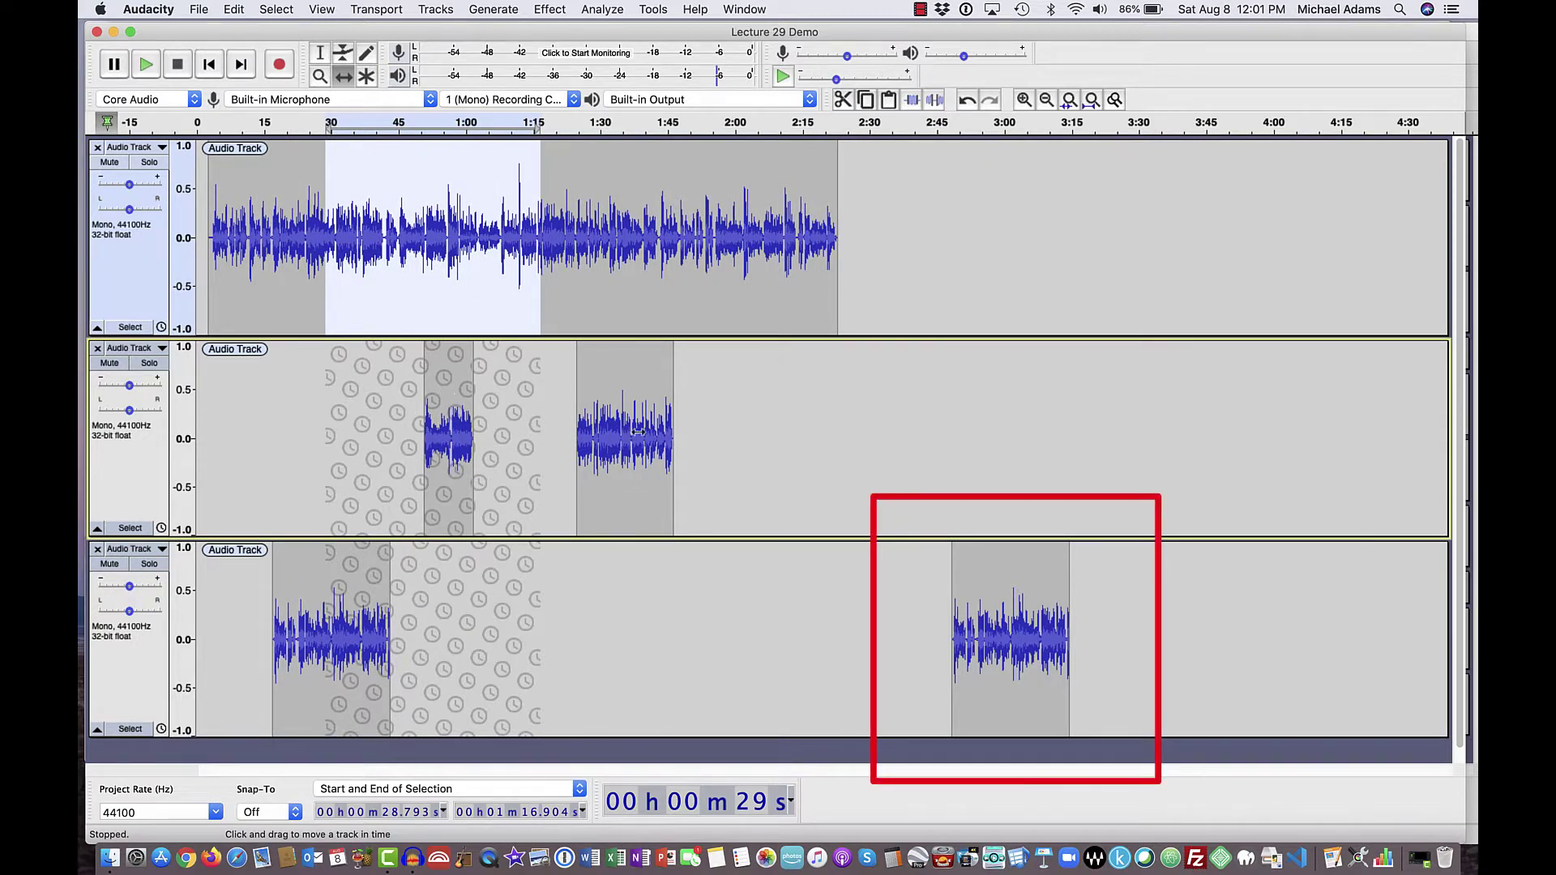
Move the bottom track's last clip until it overlaps the top clip's time range, and shift the synced clips until it starts at about 2:00.
mouse_move(1009, 586)
mouse_down()
mouse_move(1143, 581)
mouse_move(1029, 580)
mouse_up()
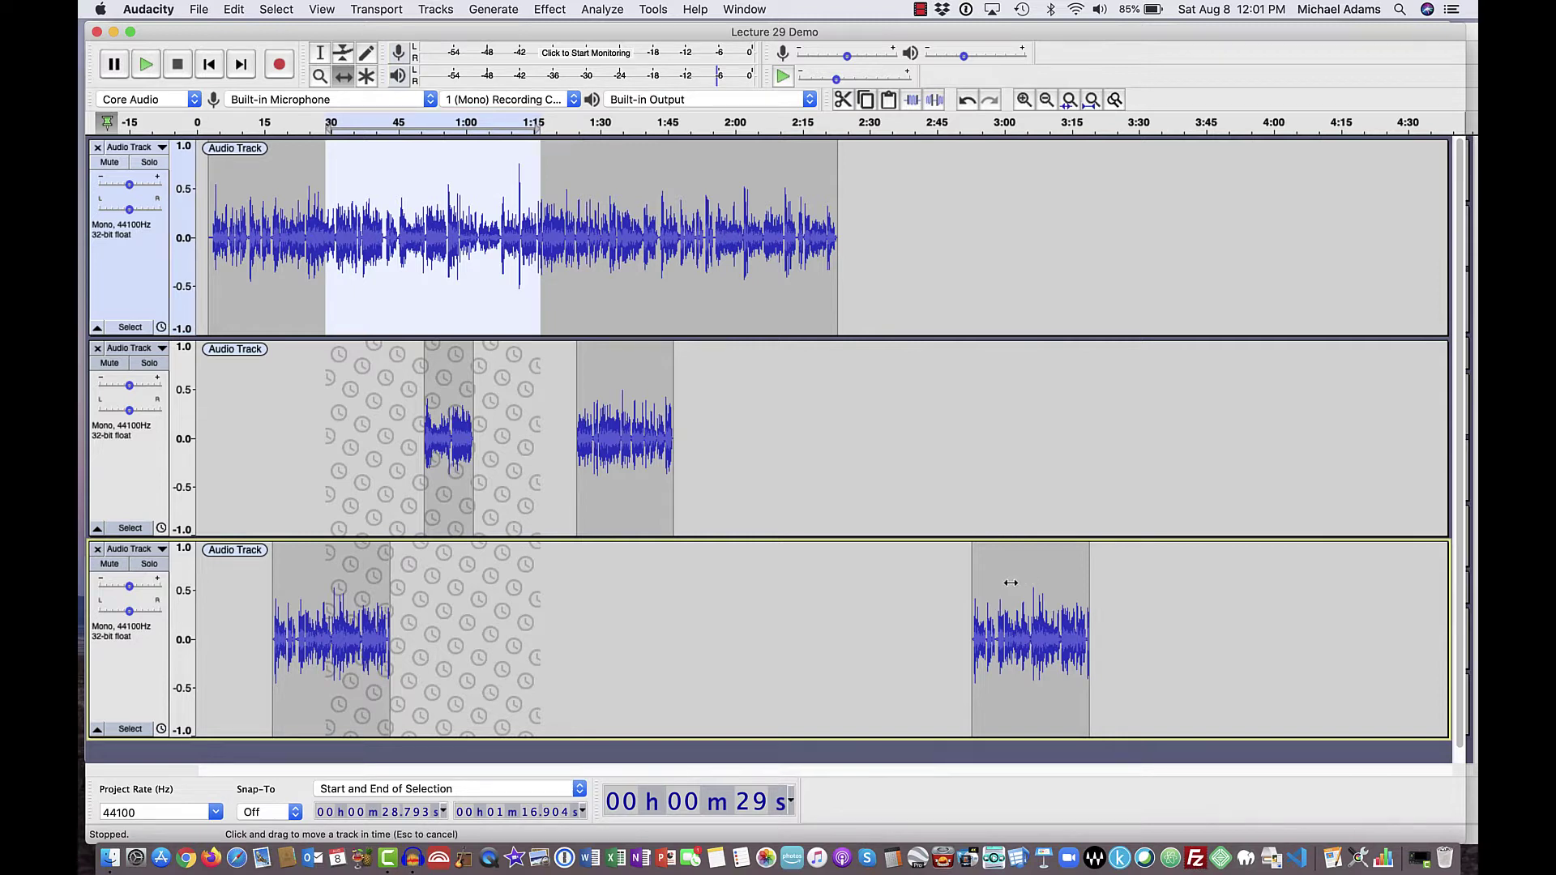
drag(1039, 581, 1003, 579)
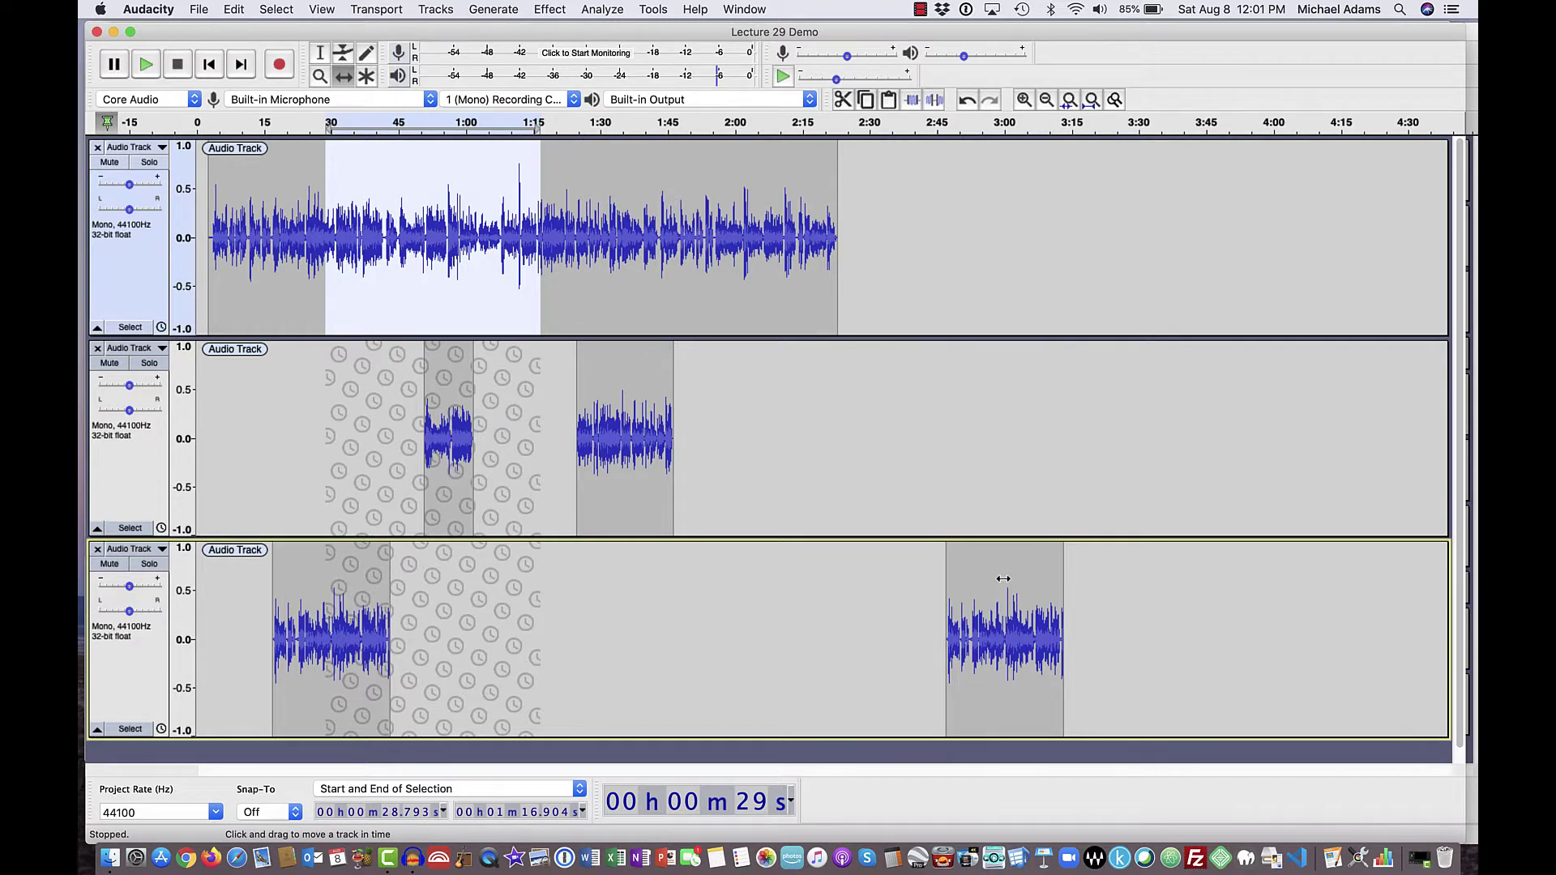
drag(983, 576, 760, 569)
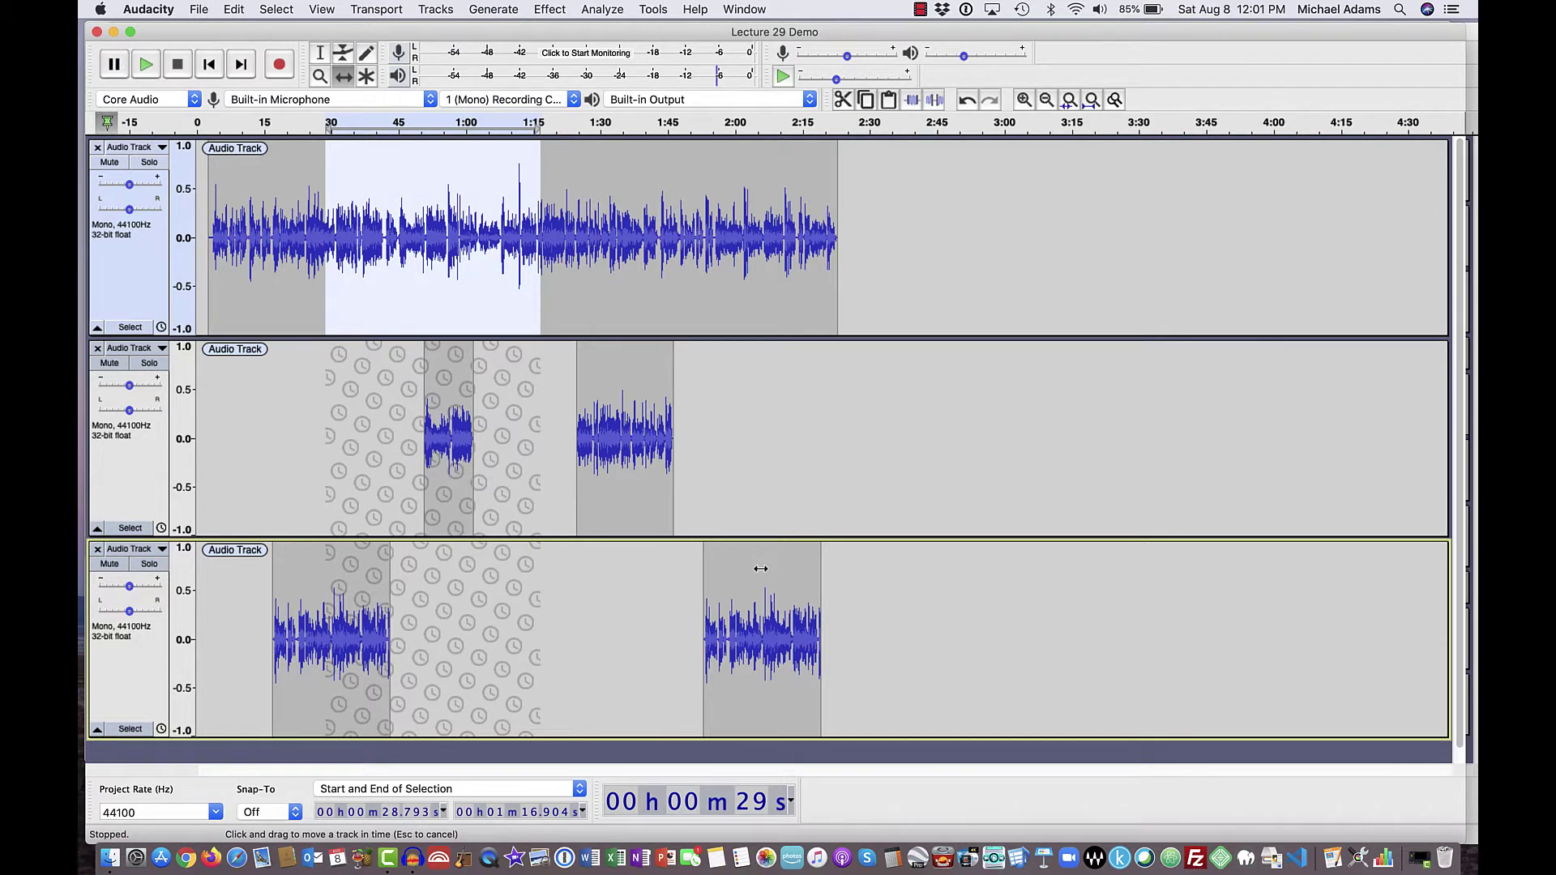
drag(760, 568, 759, 569)
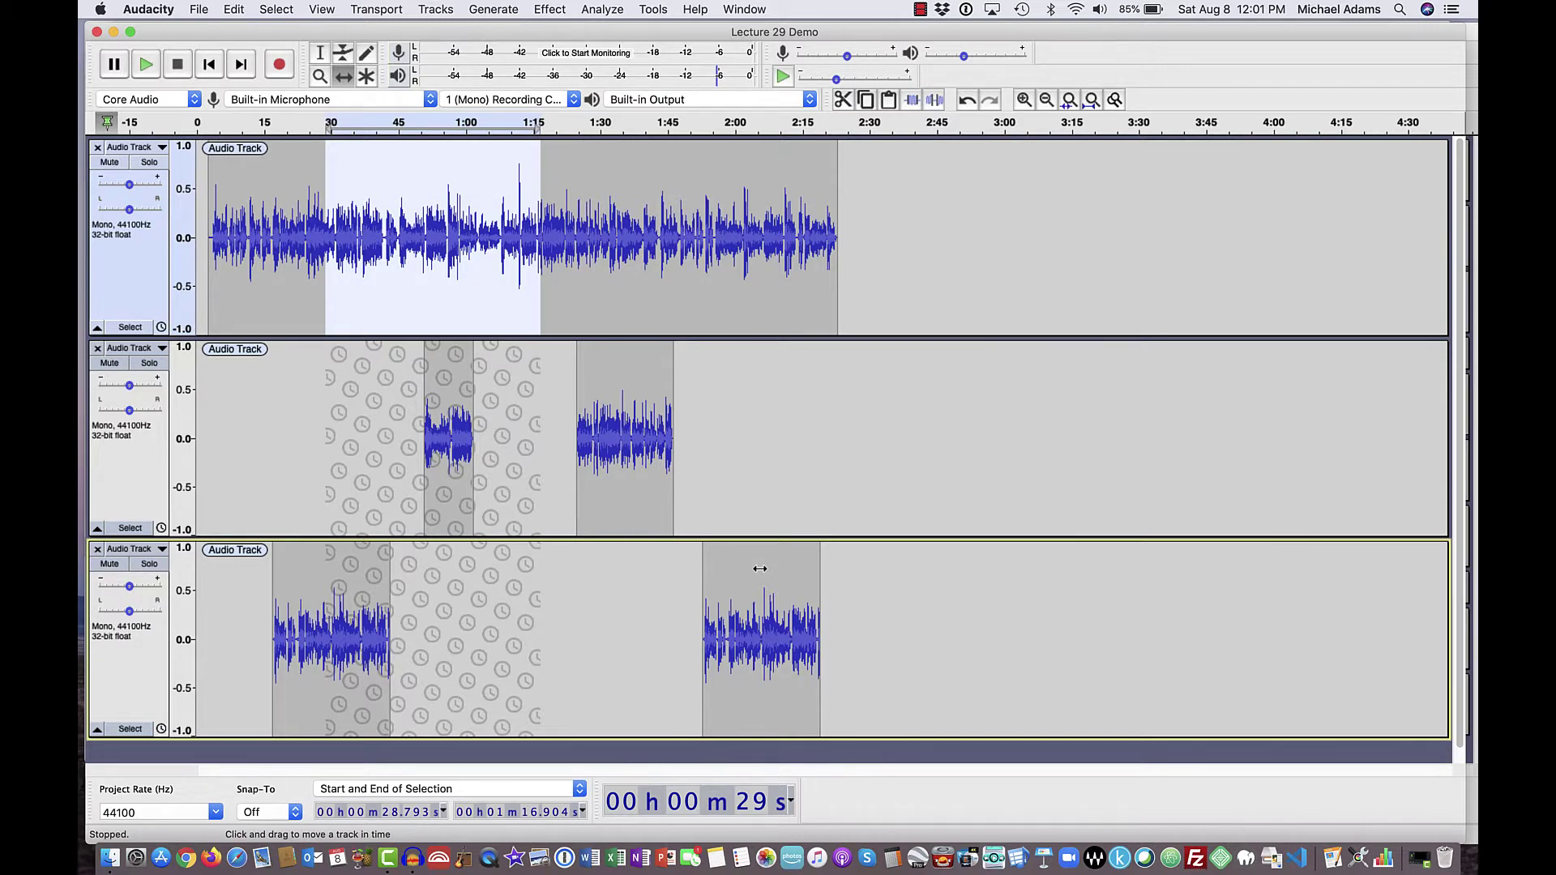
drag(760, 568, 794, 577)
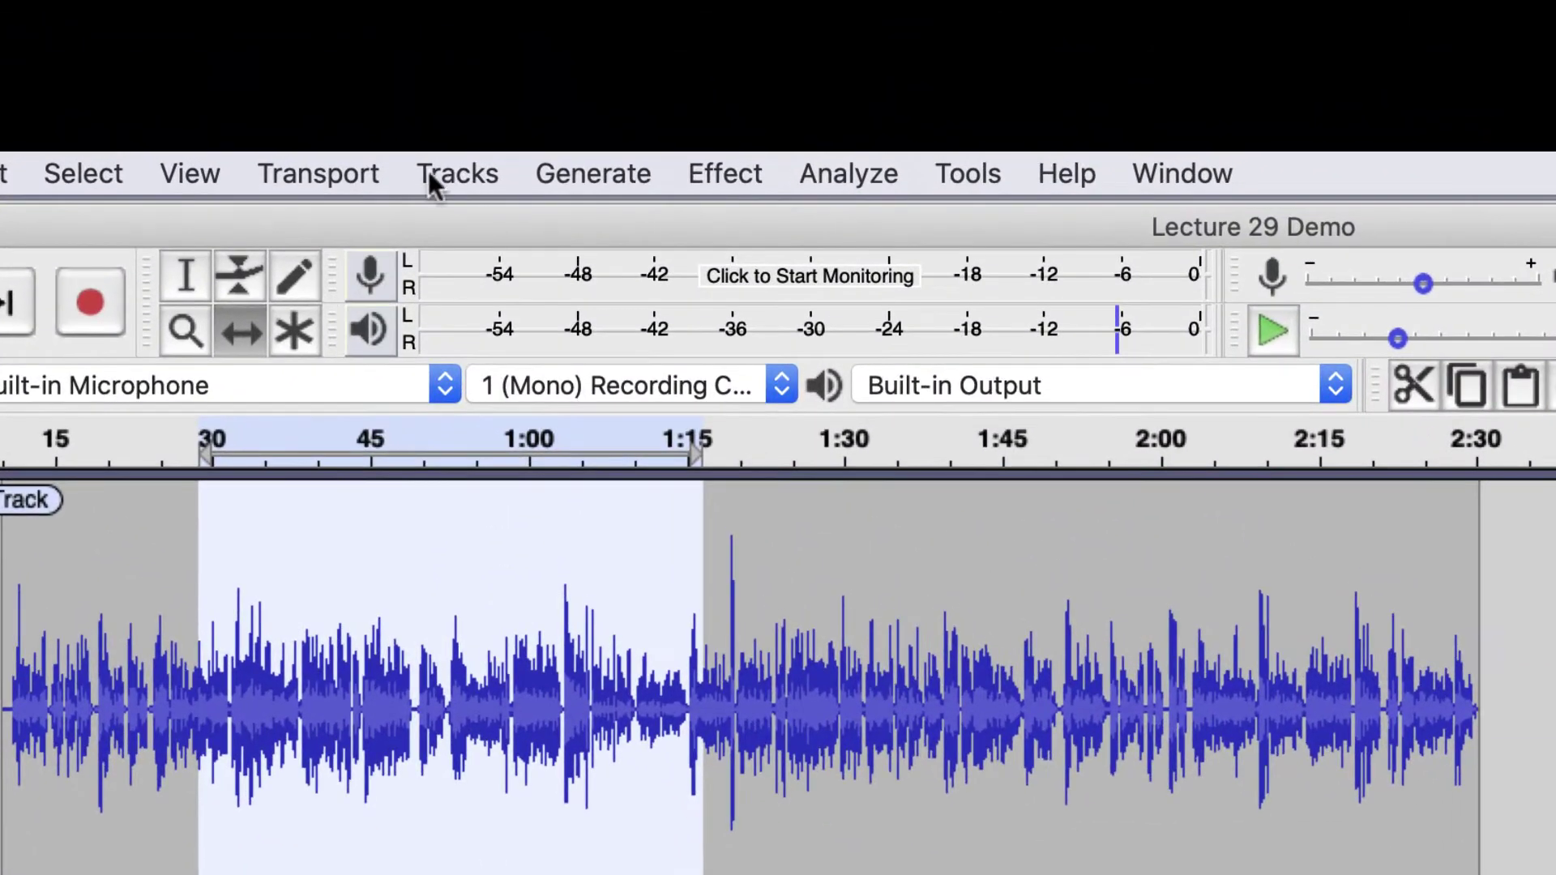
Add a label track and move it up one position, above the bottom audio track.
click(452, 174)
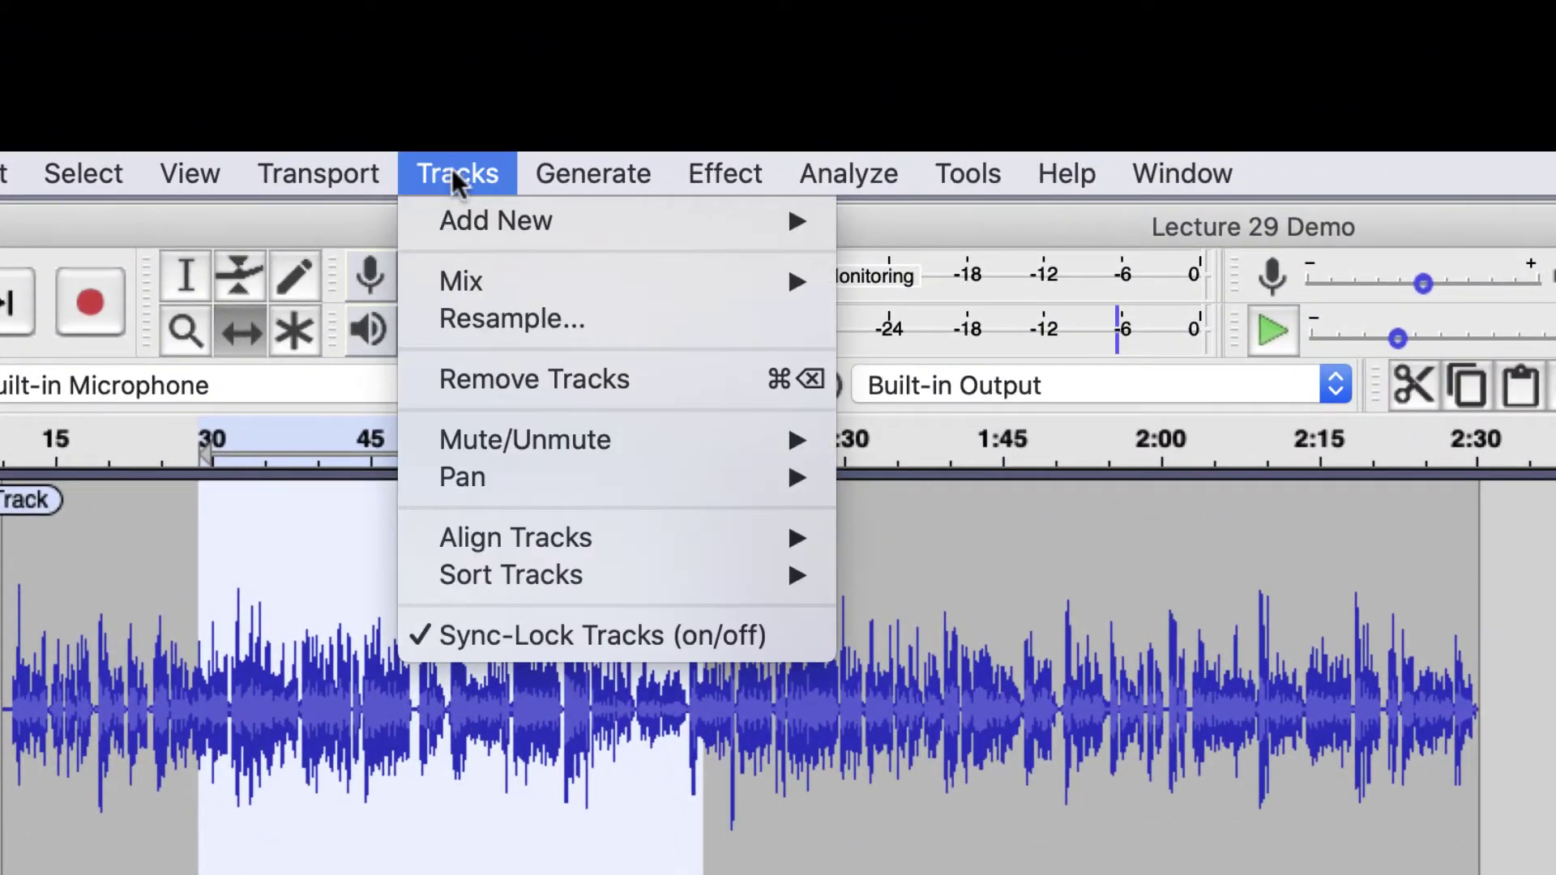
mouse_move(496, 236)
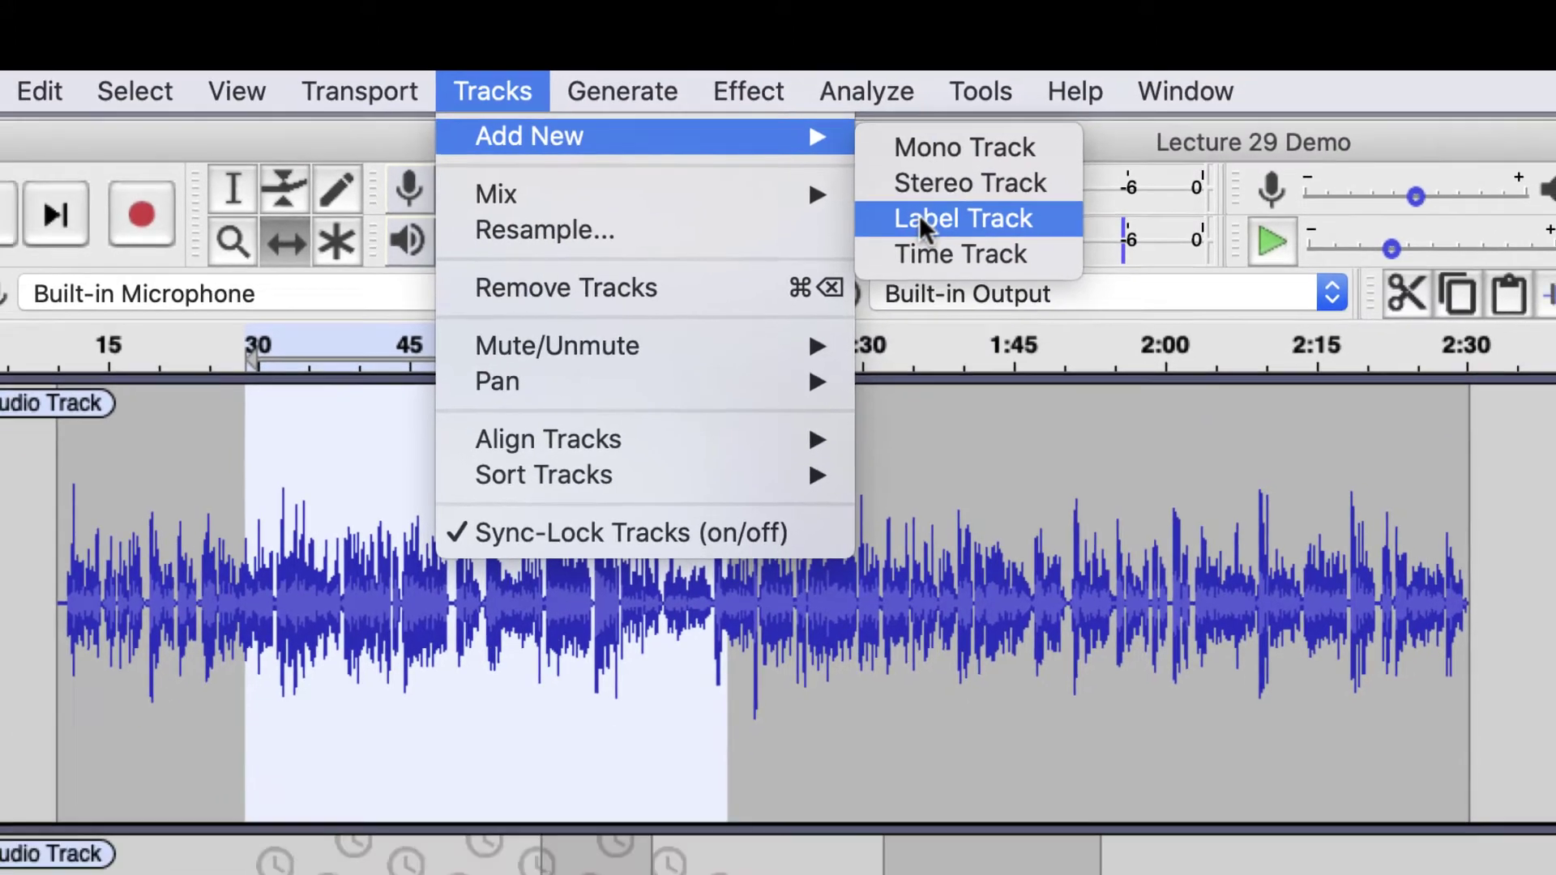
click(920, 219)
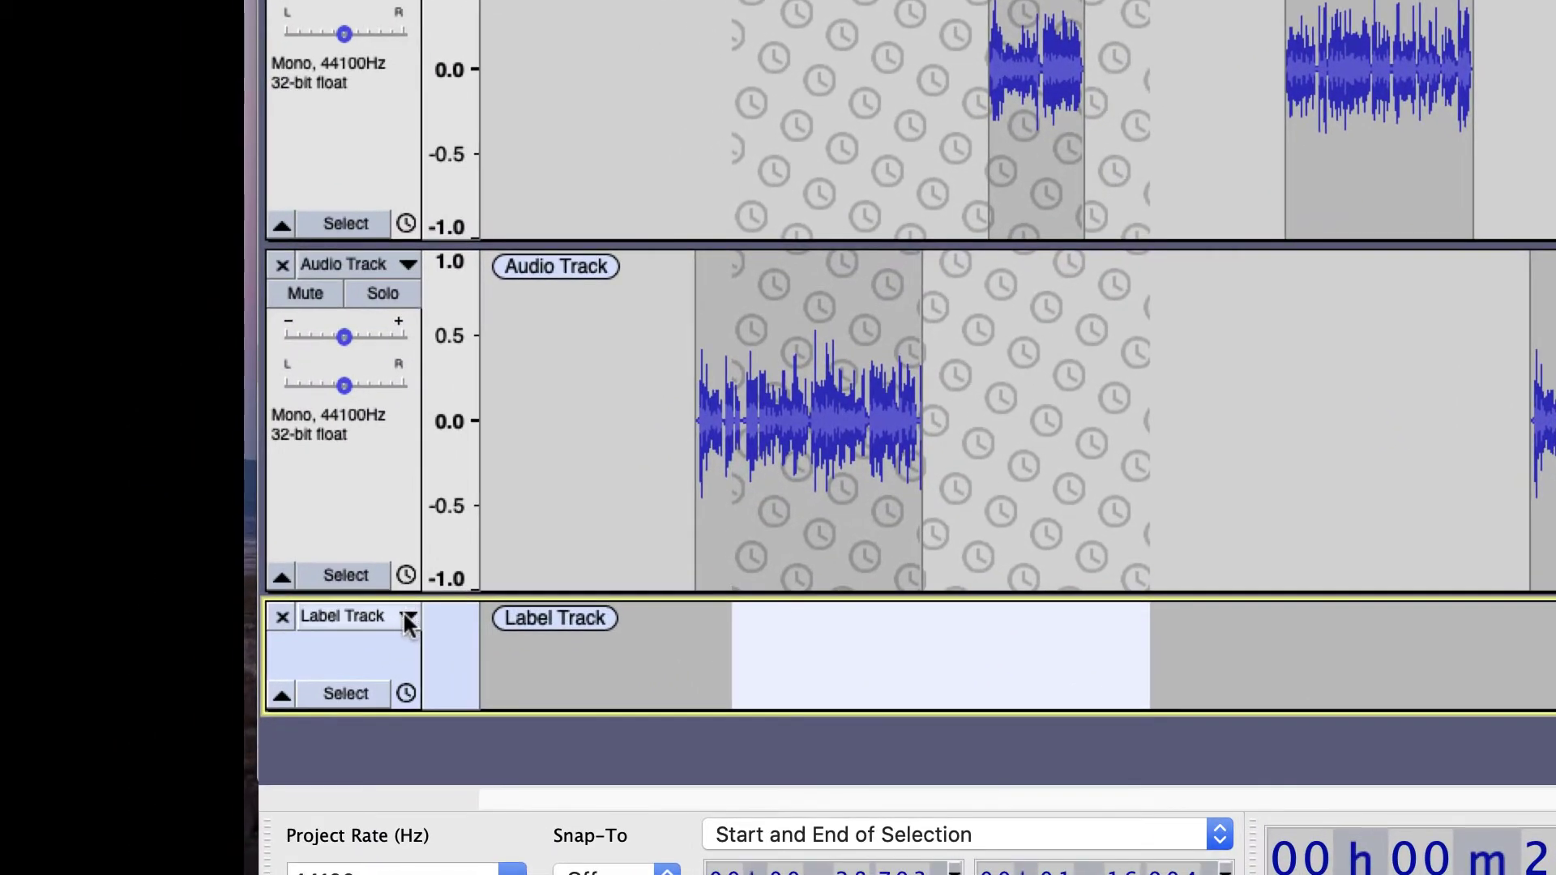
click(408, 621)
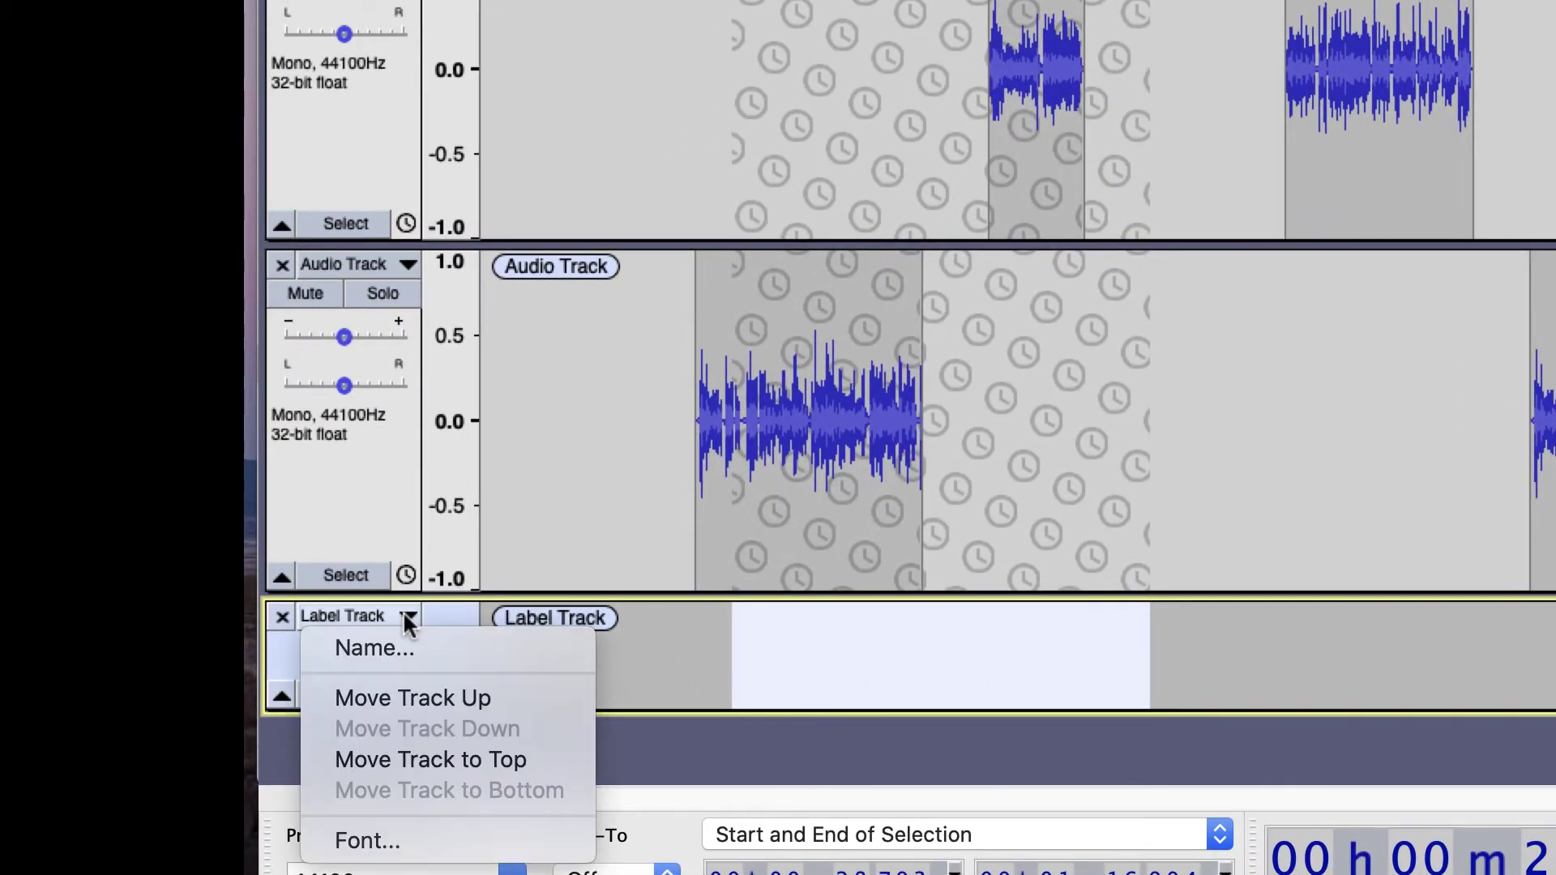
click(406, 696)
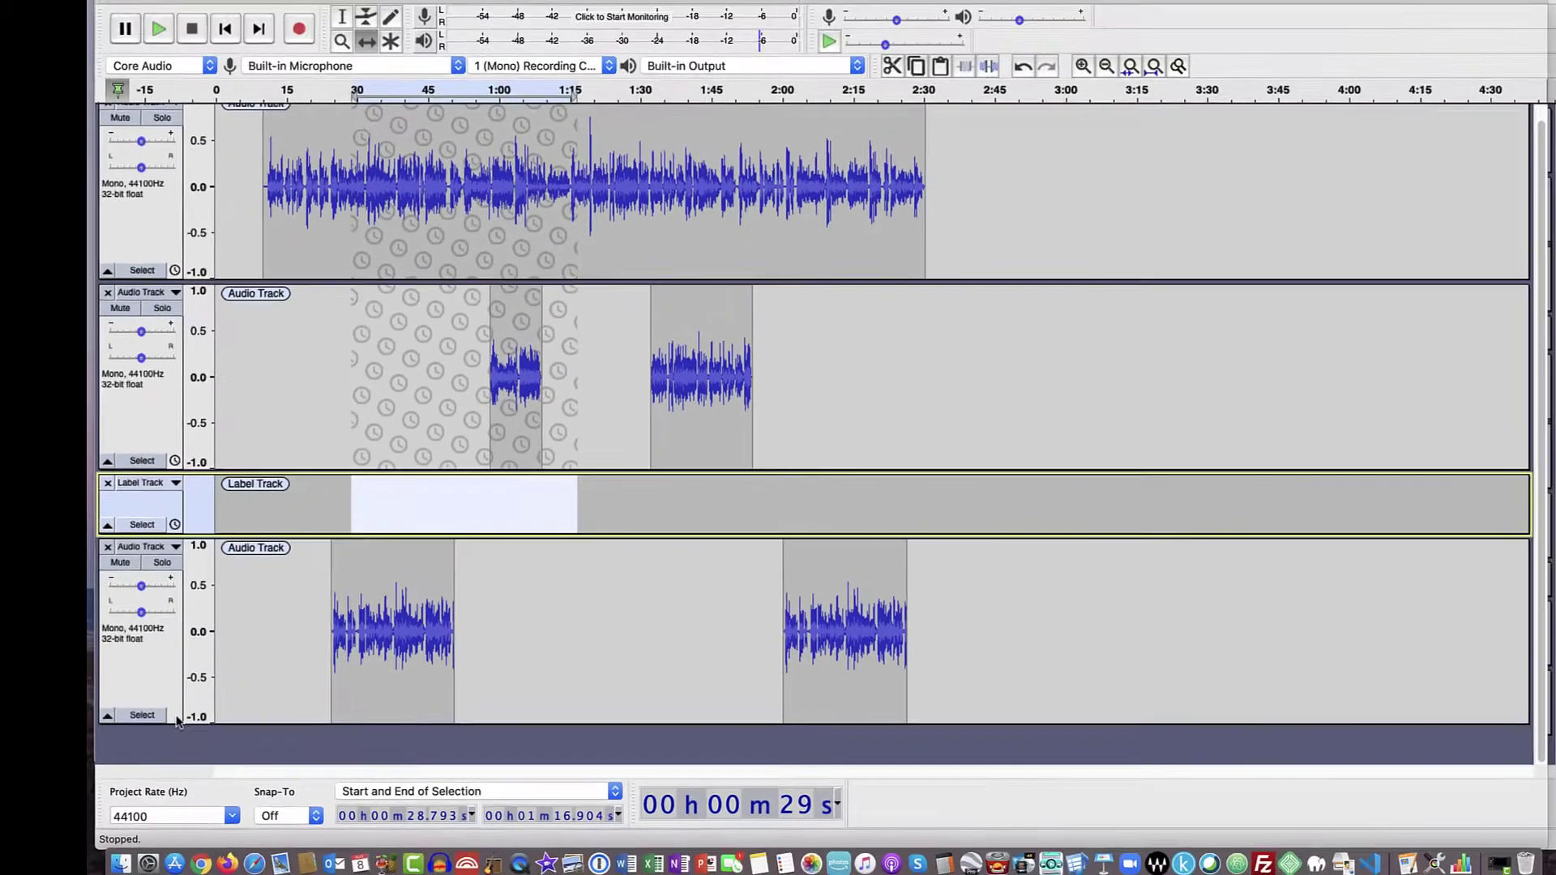
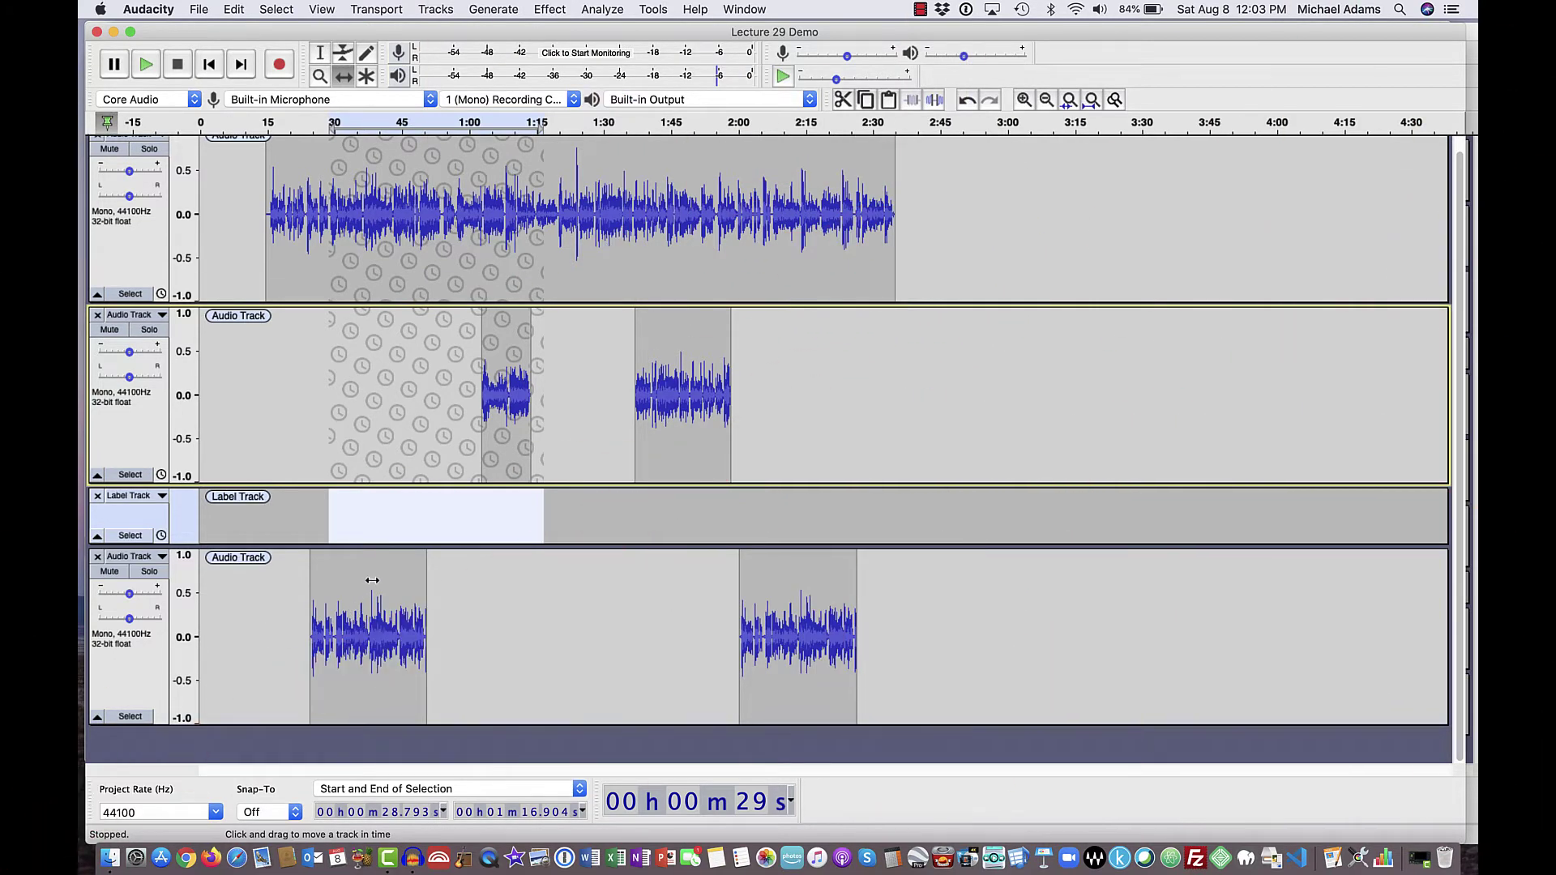
Shift the clips of the audio track below the label track independently, moving the last one to start at about 2:14.
drag(372, 580, 404, 574)
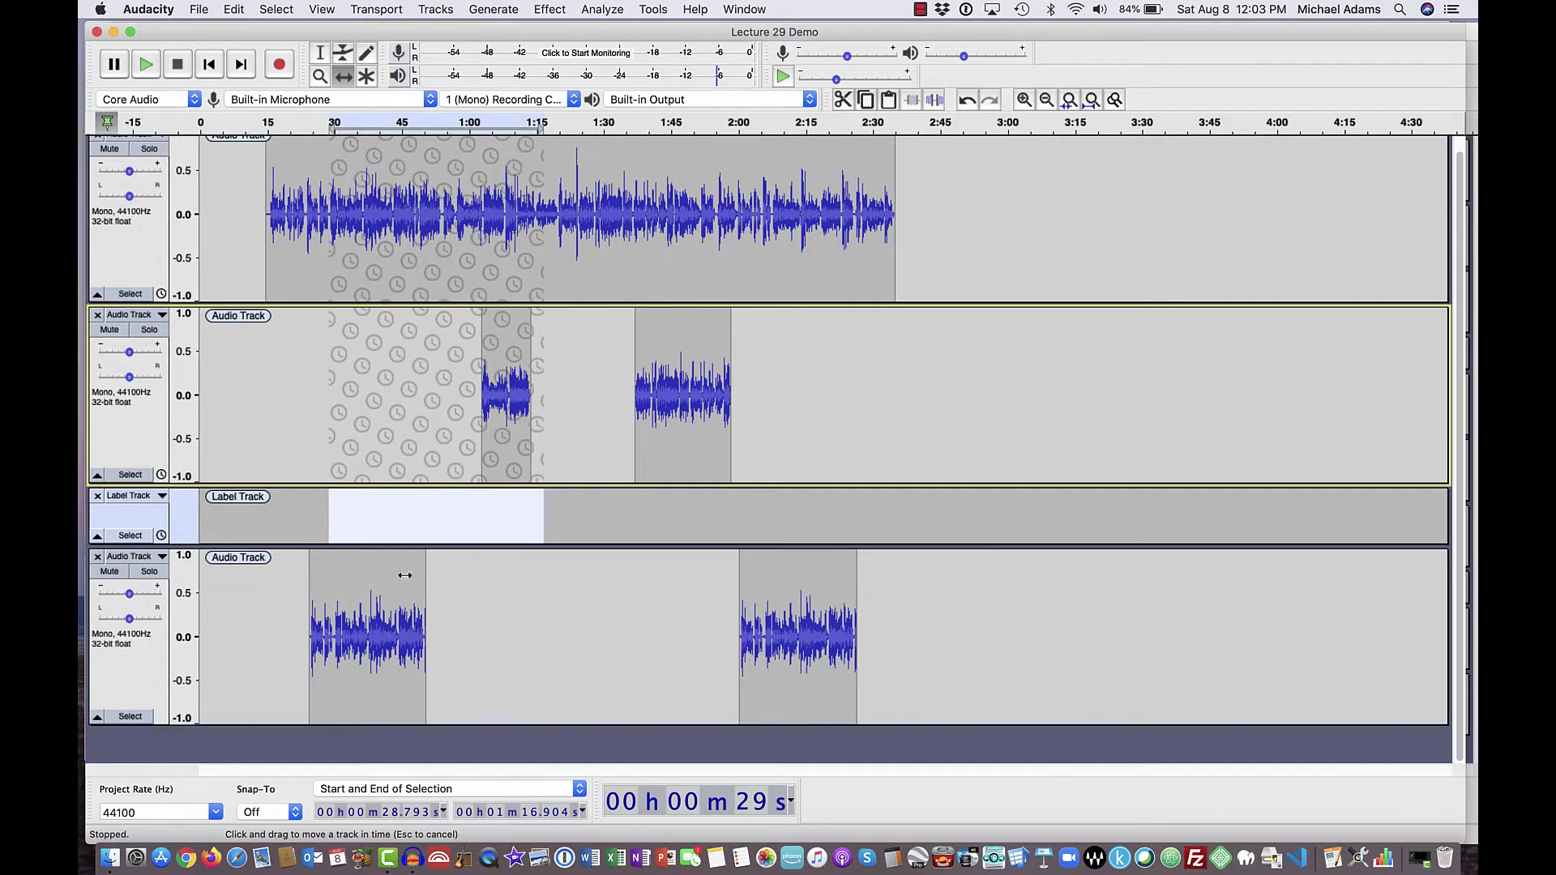
drag(818, 584, 931, 587)
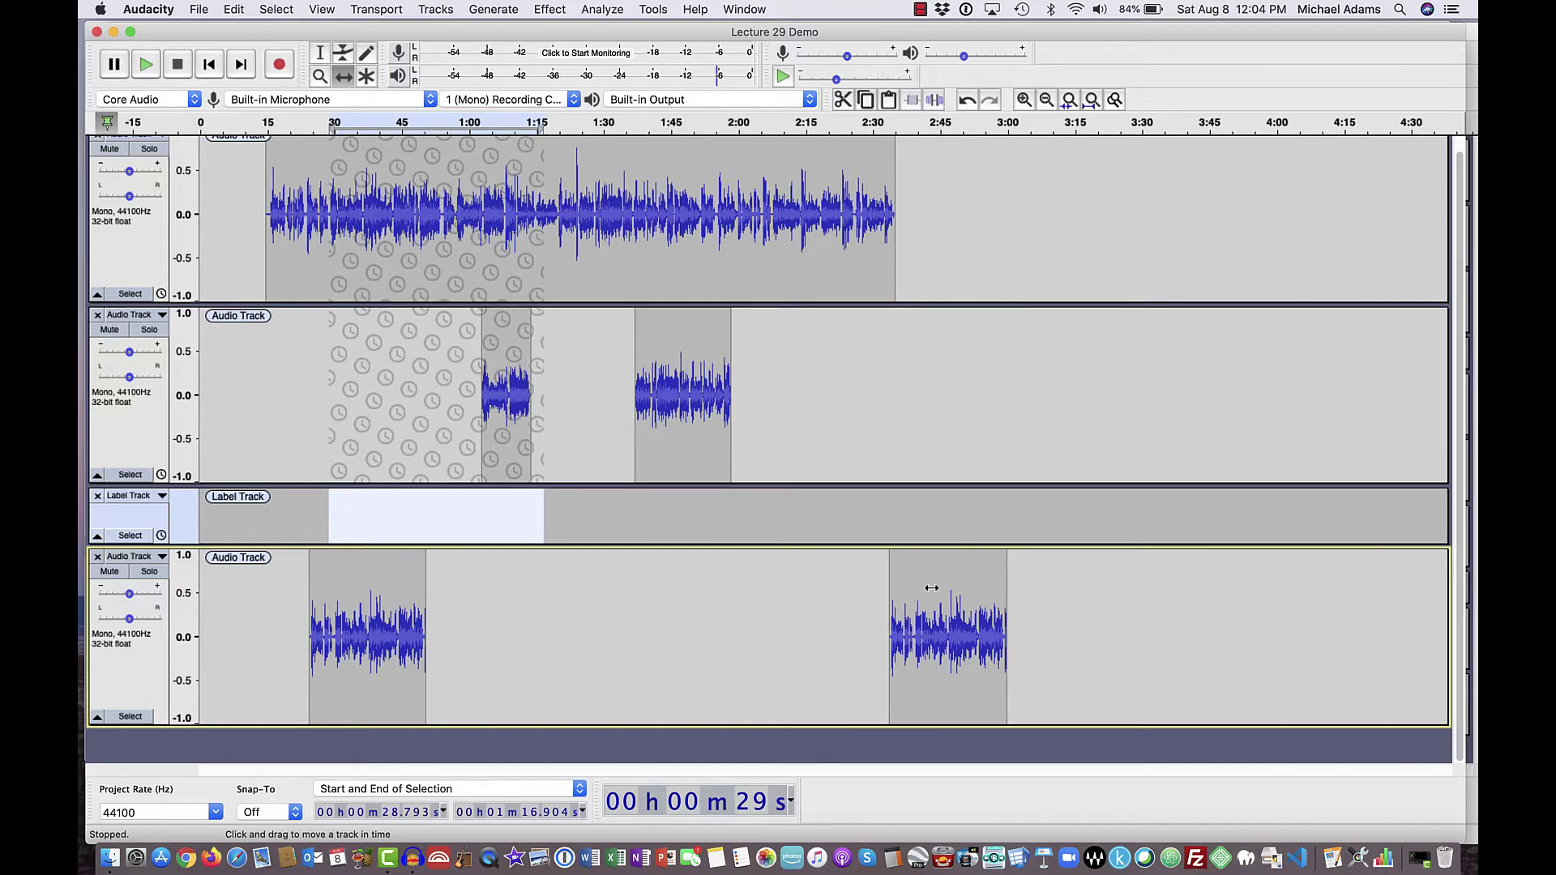
drag(930, 588, 602, 585)
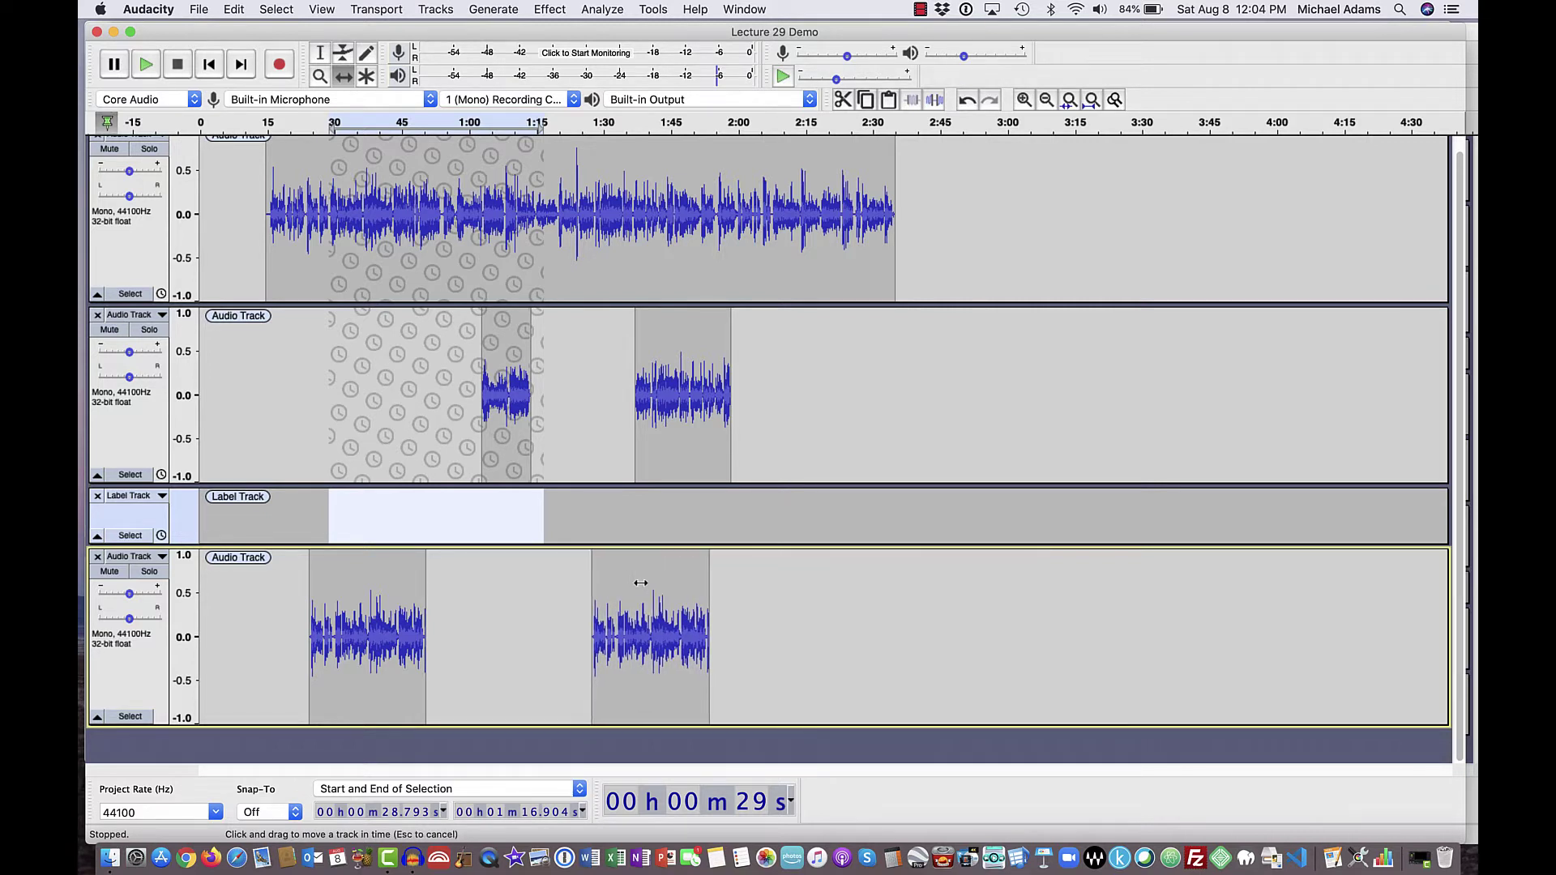
drag(730, 575, 881, 575)
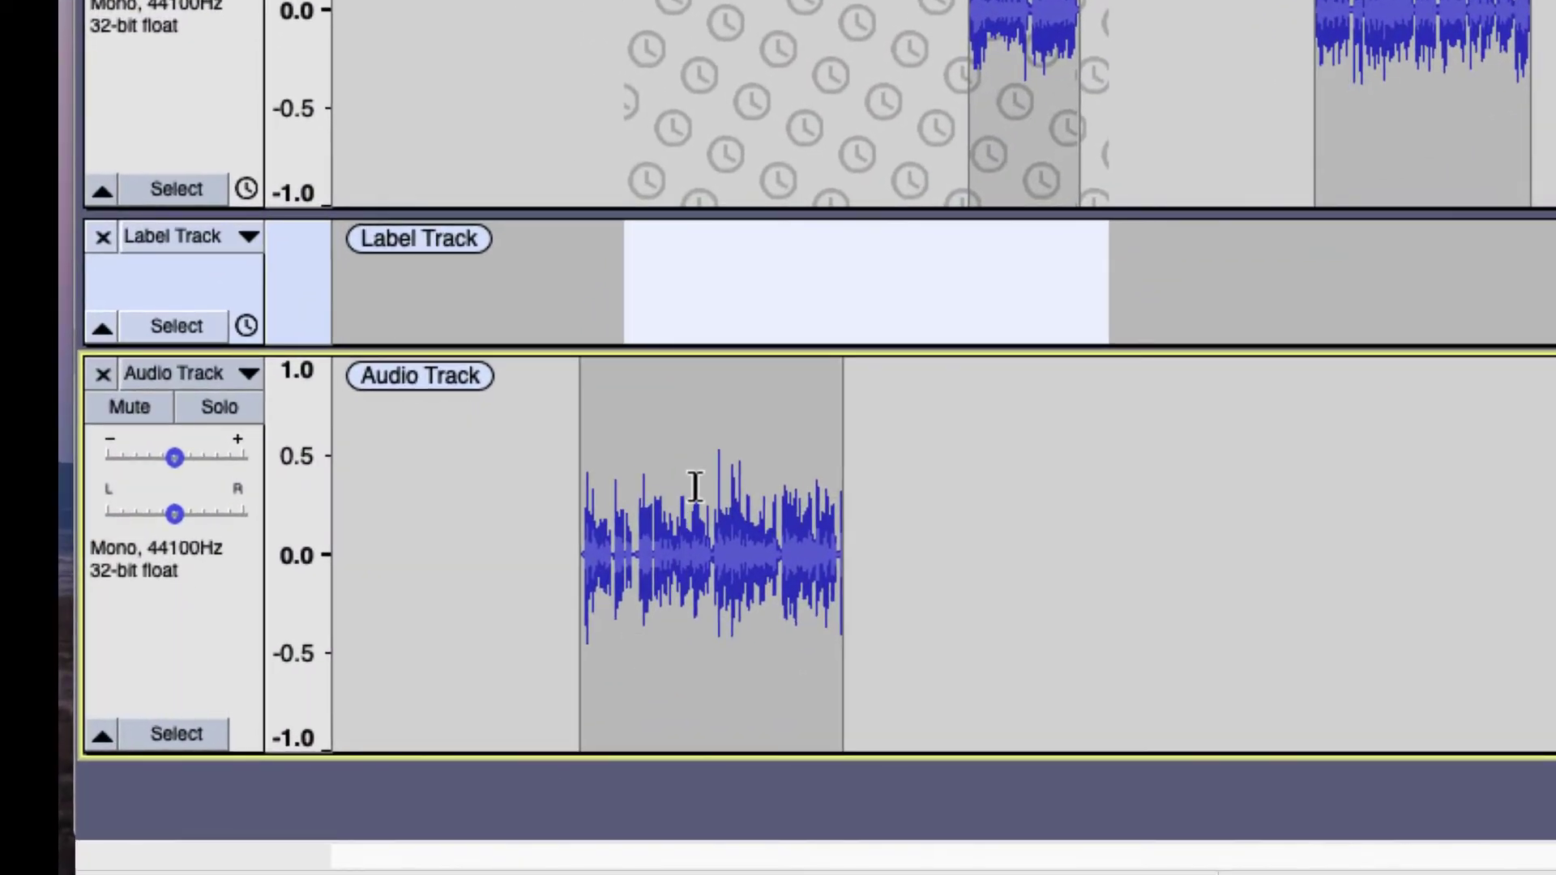
Select all the audio in the bottom track and copy it.
click(696, 486)
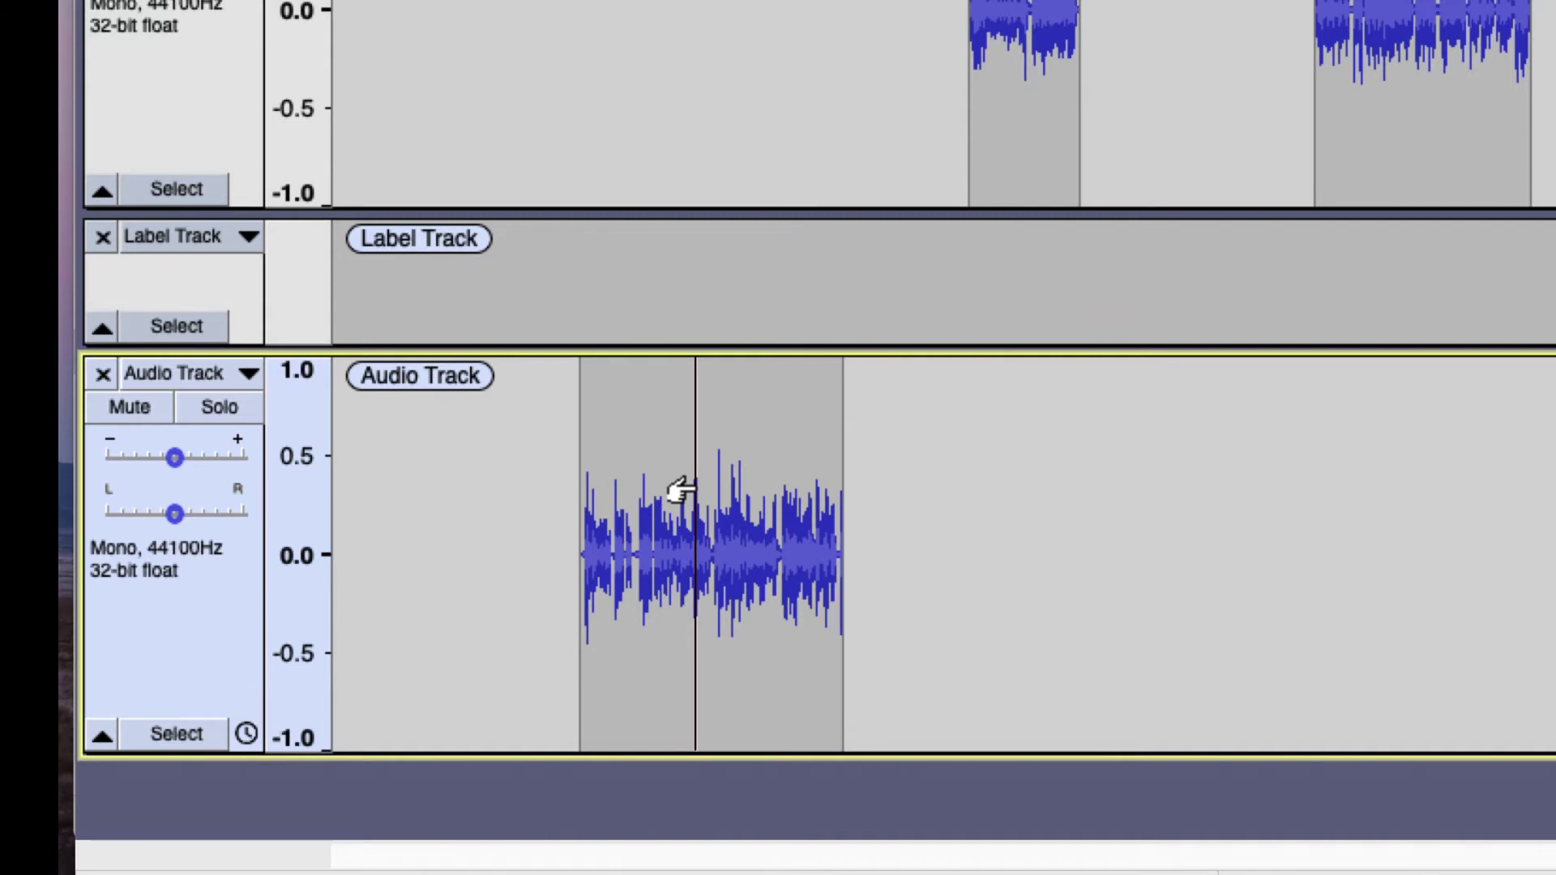
click(396, 665)
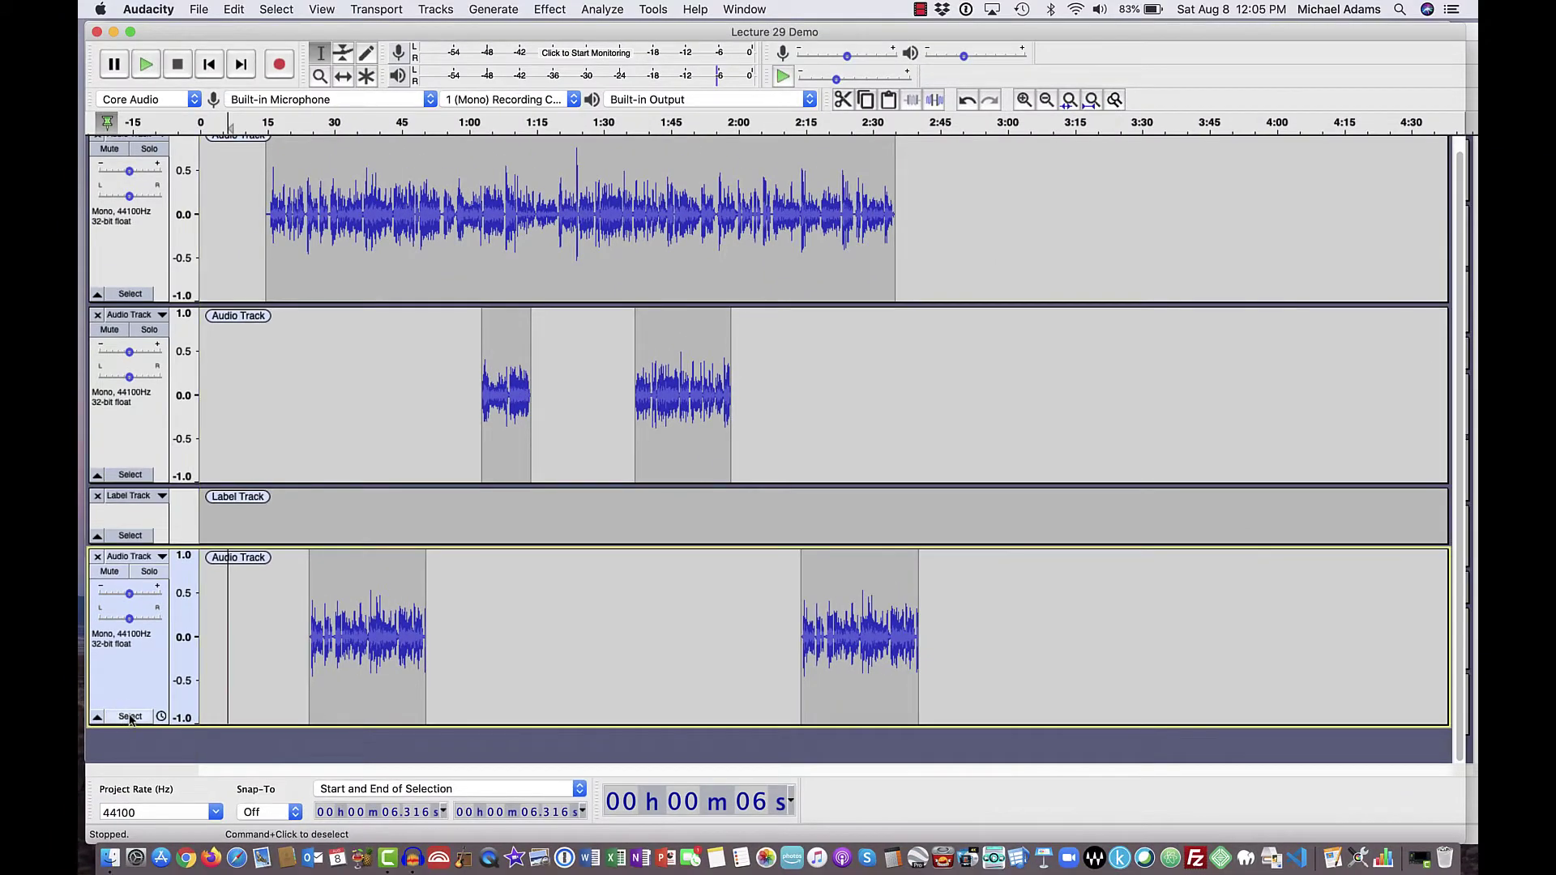
click(130, 716)
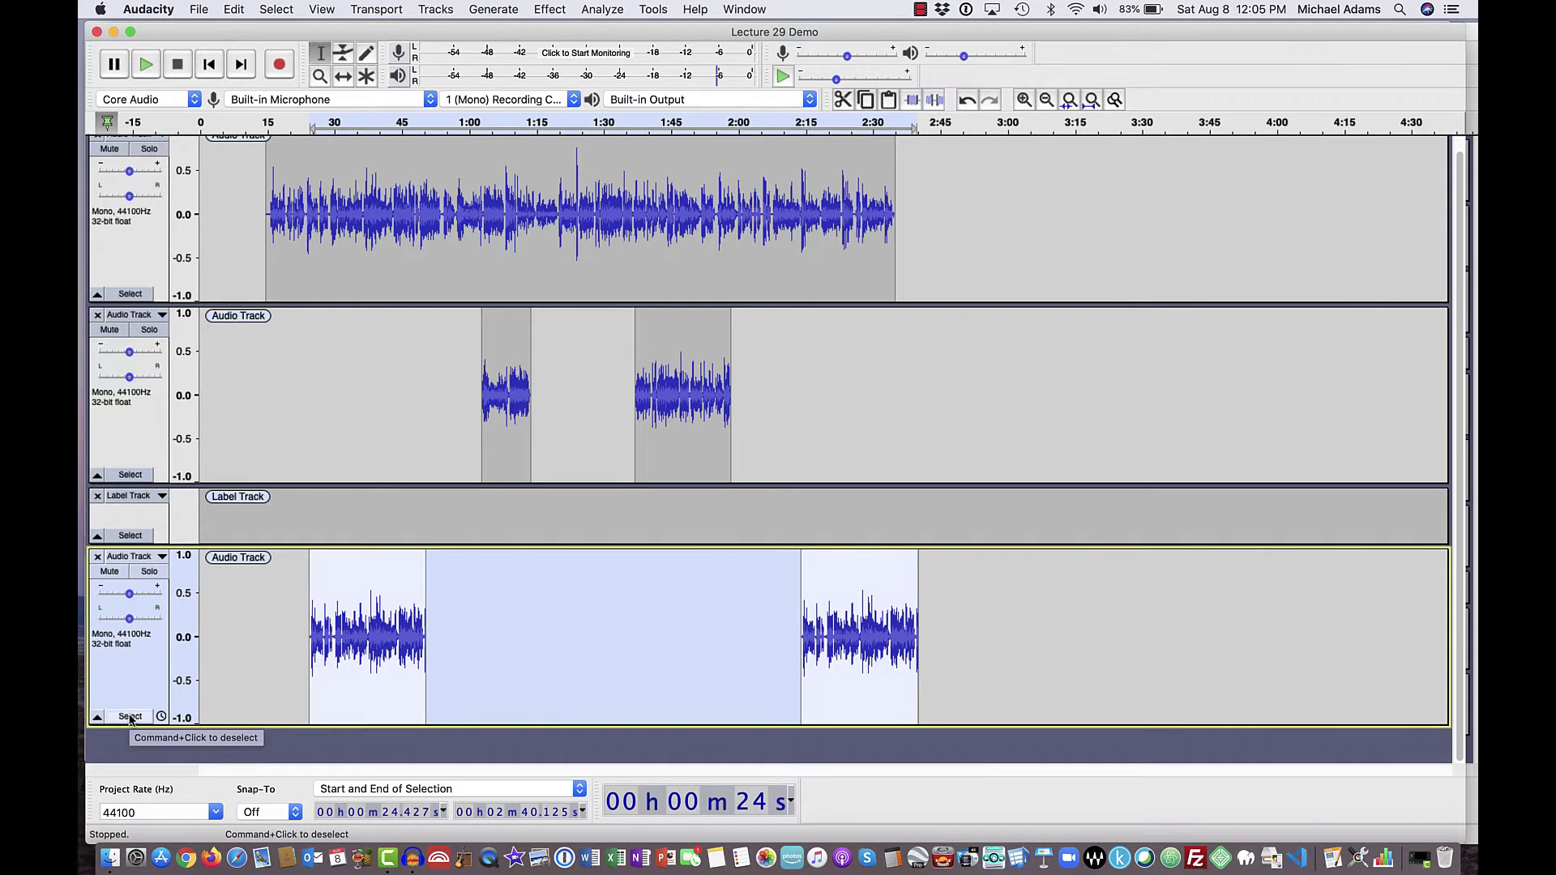
key(super+c)
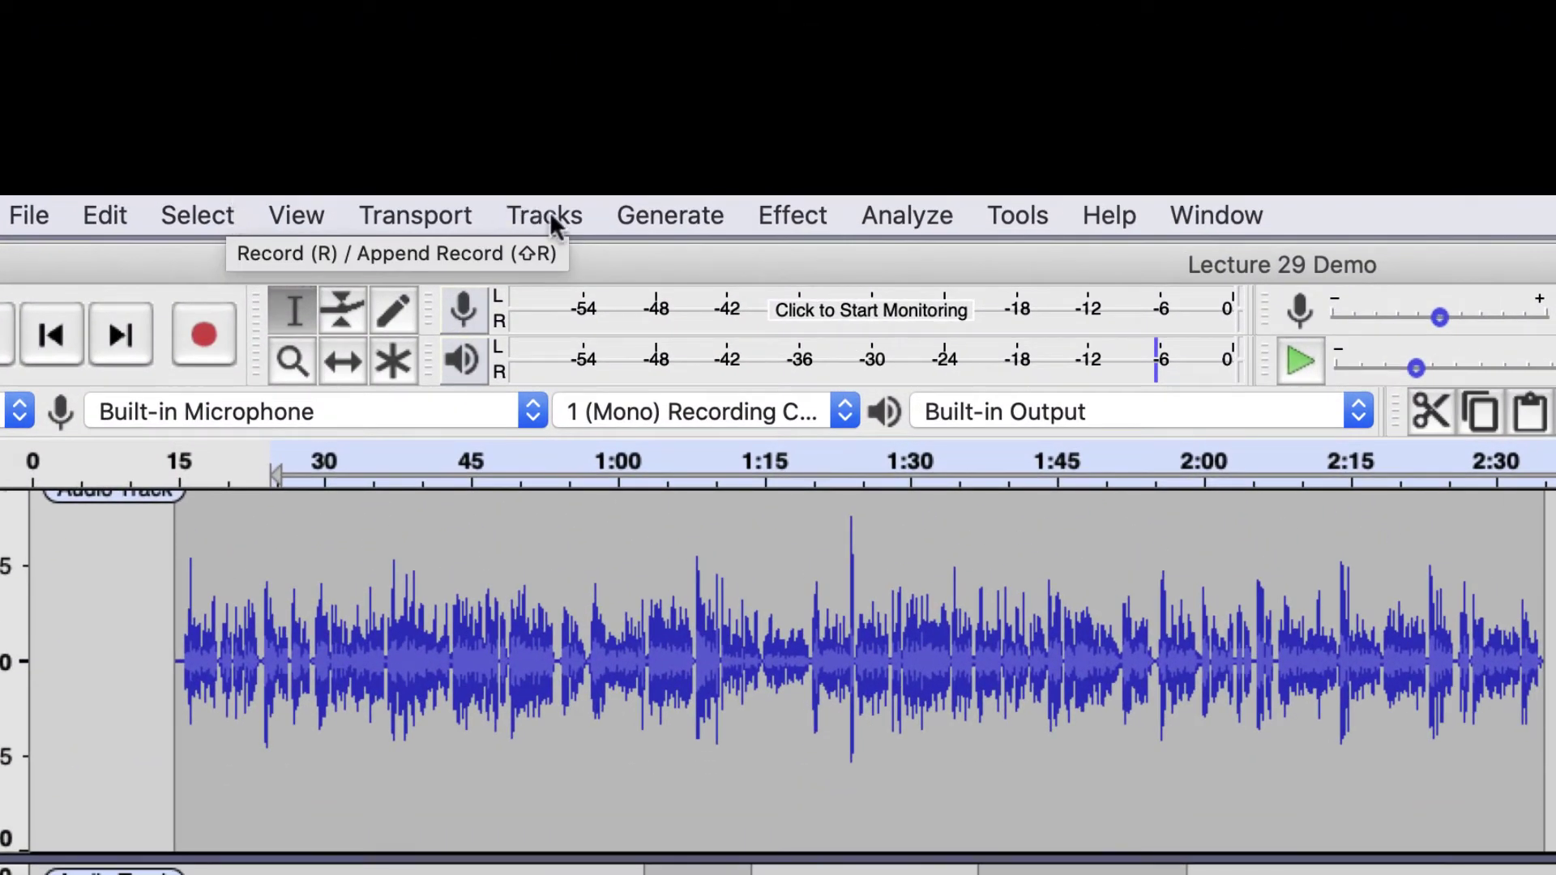
Add a new mono track and paste the copied audio into it.
click(545, 215)
mouse_move(645, 268)
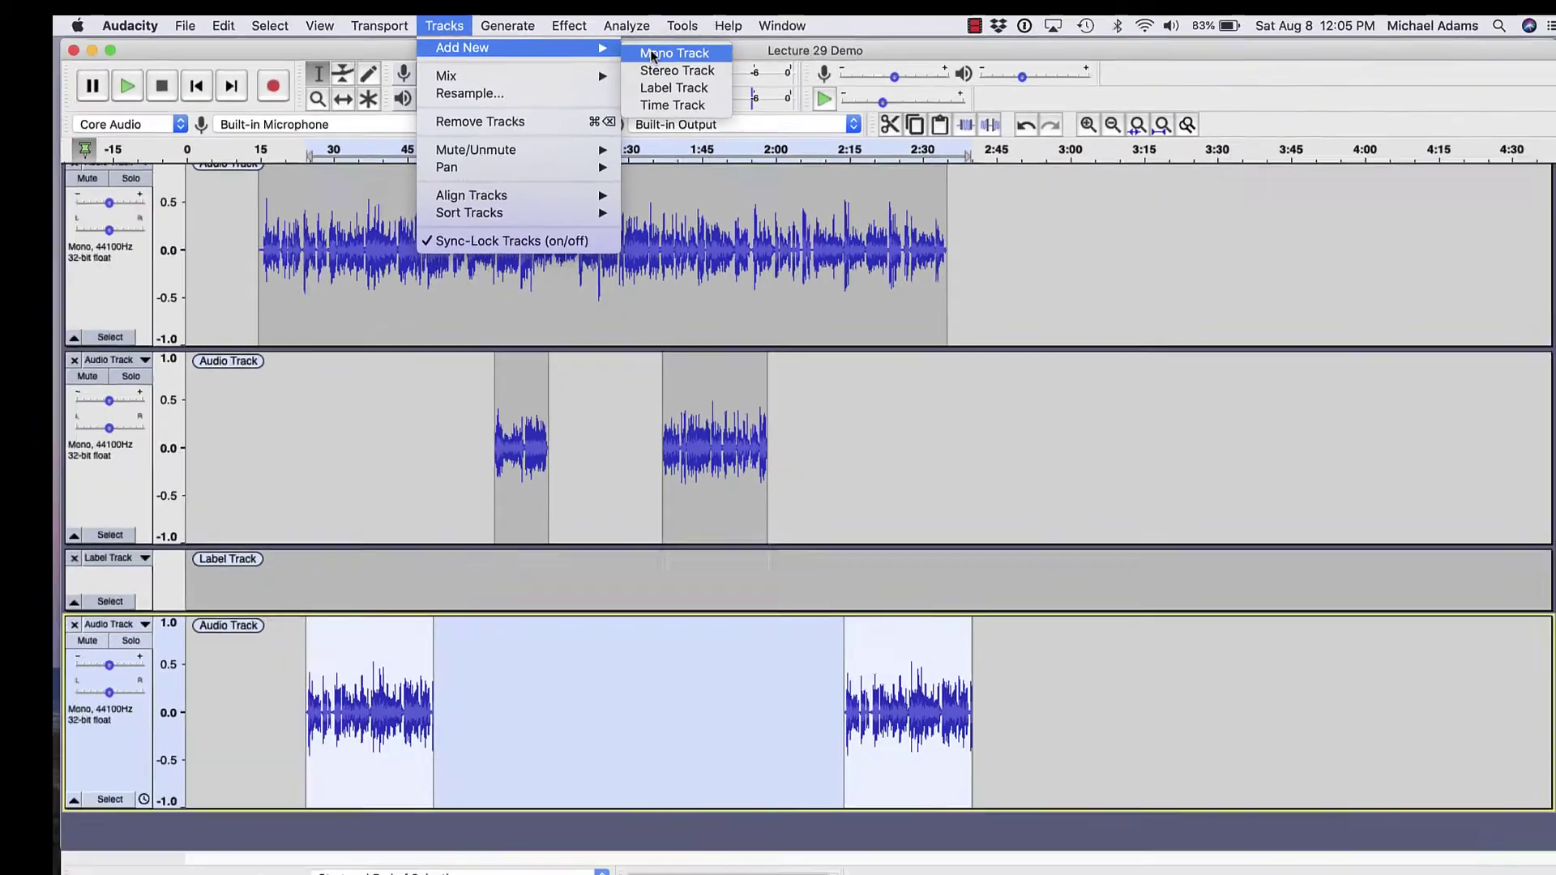
click(650, 53)
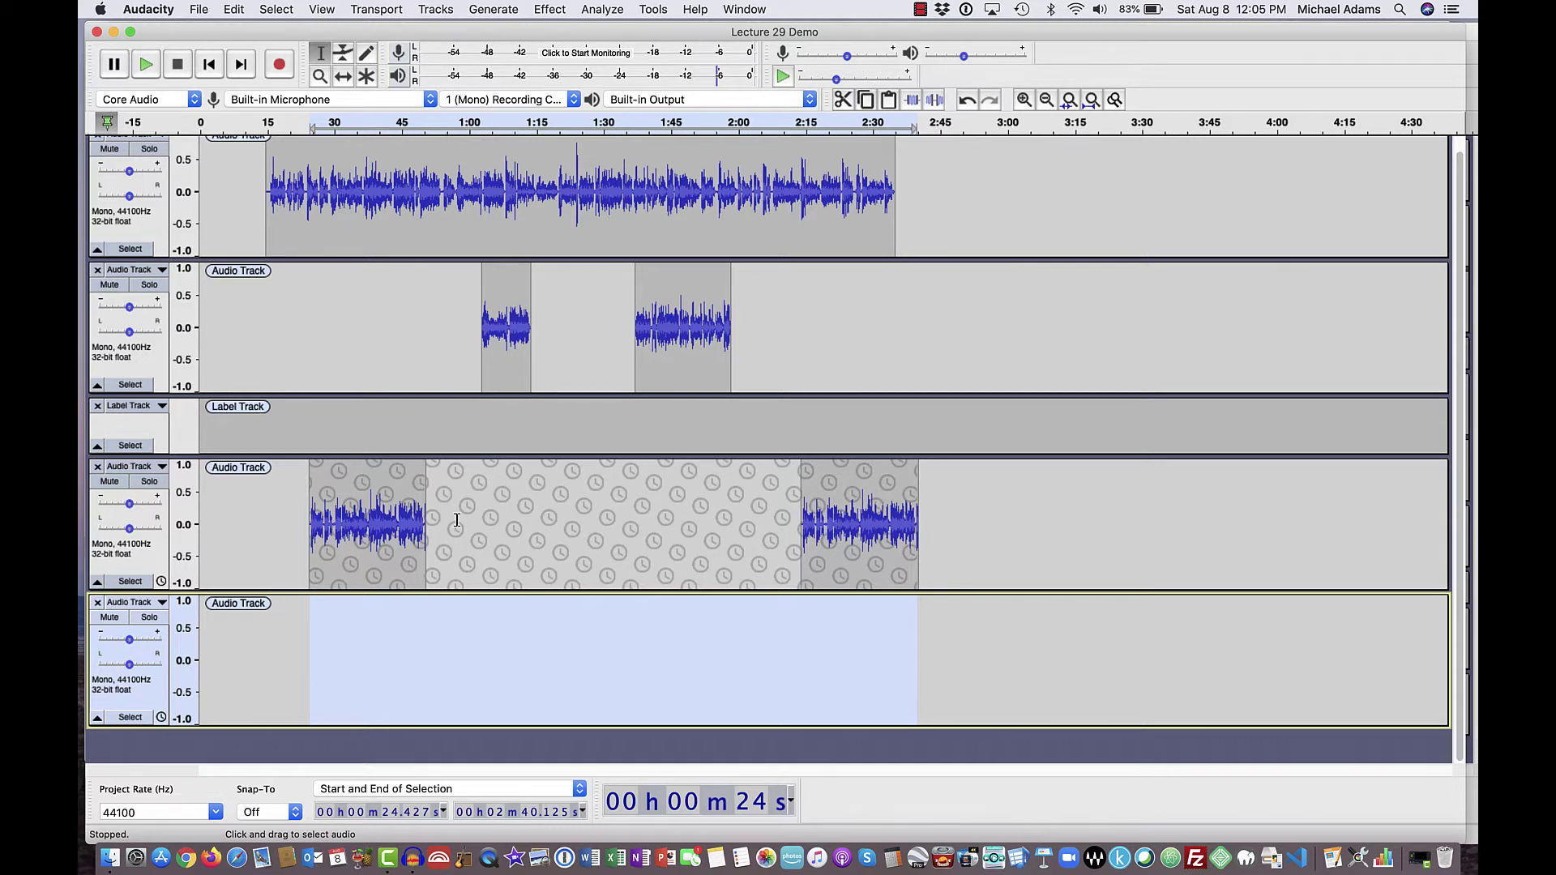
key(ctrl+v)
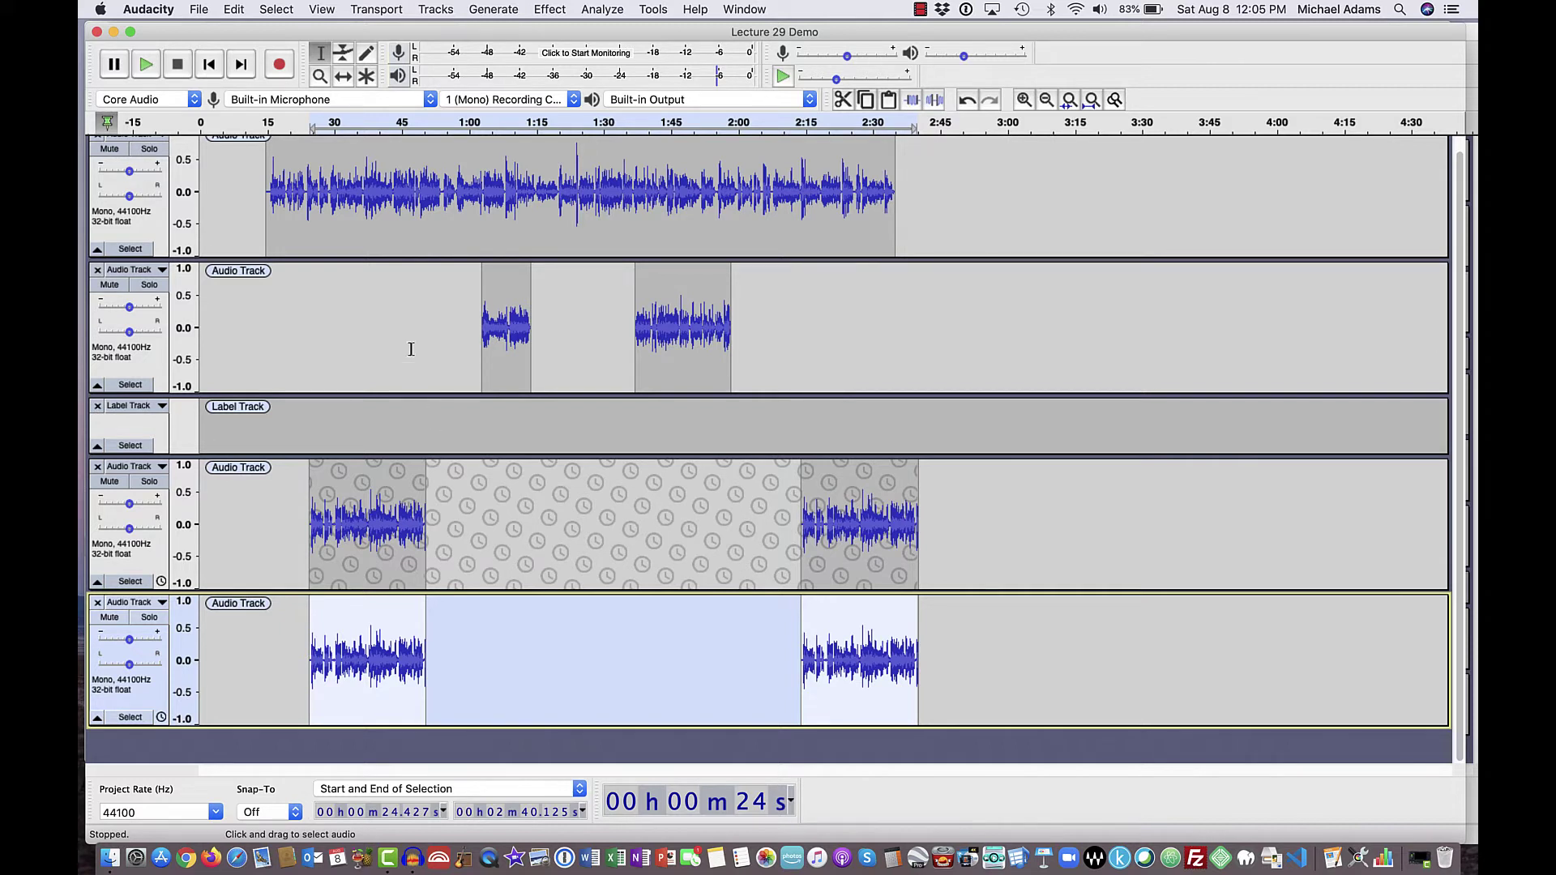
Time-shift the synced clips of the two tracks below the label track to start at about 0:23 and 2:05.
click(347, 77)
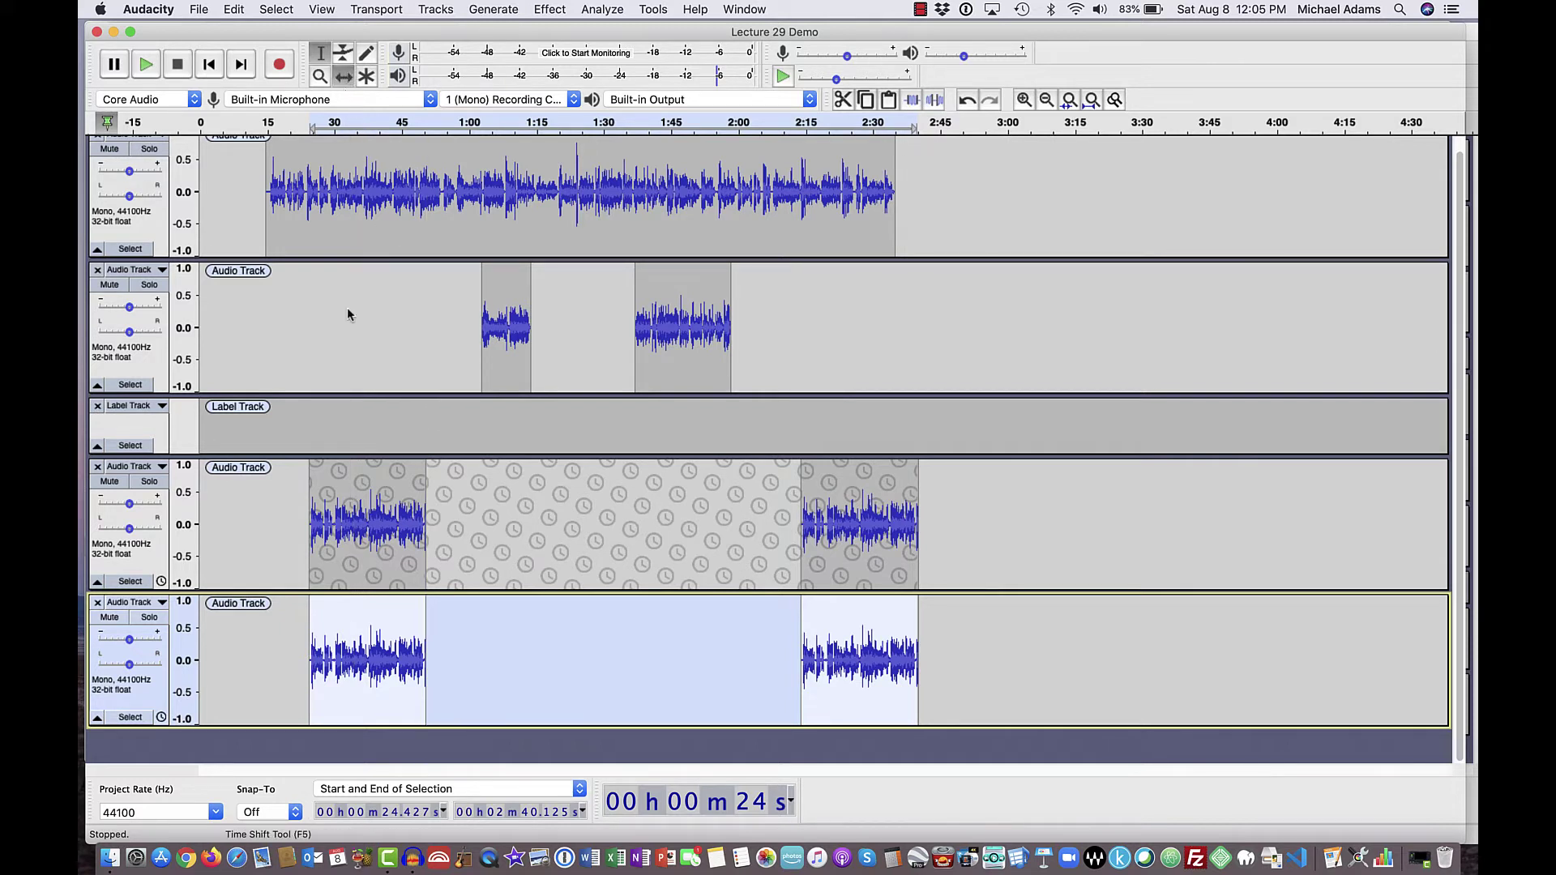
drag(368, 523, 336, 526)
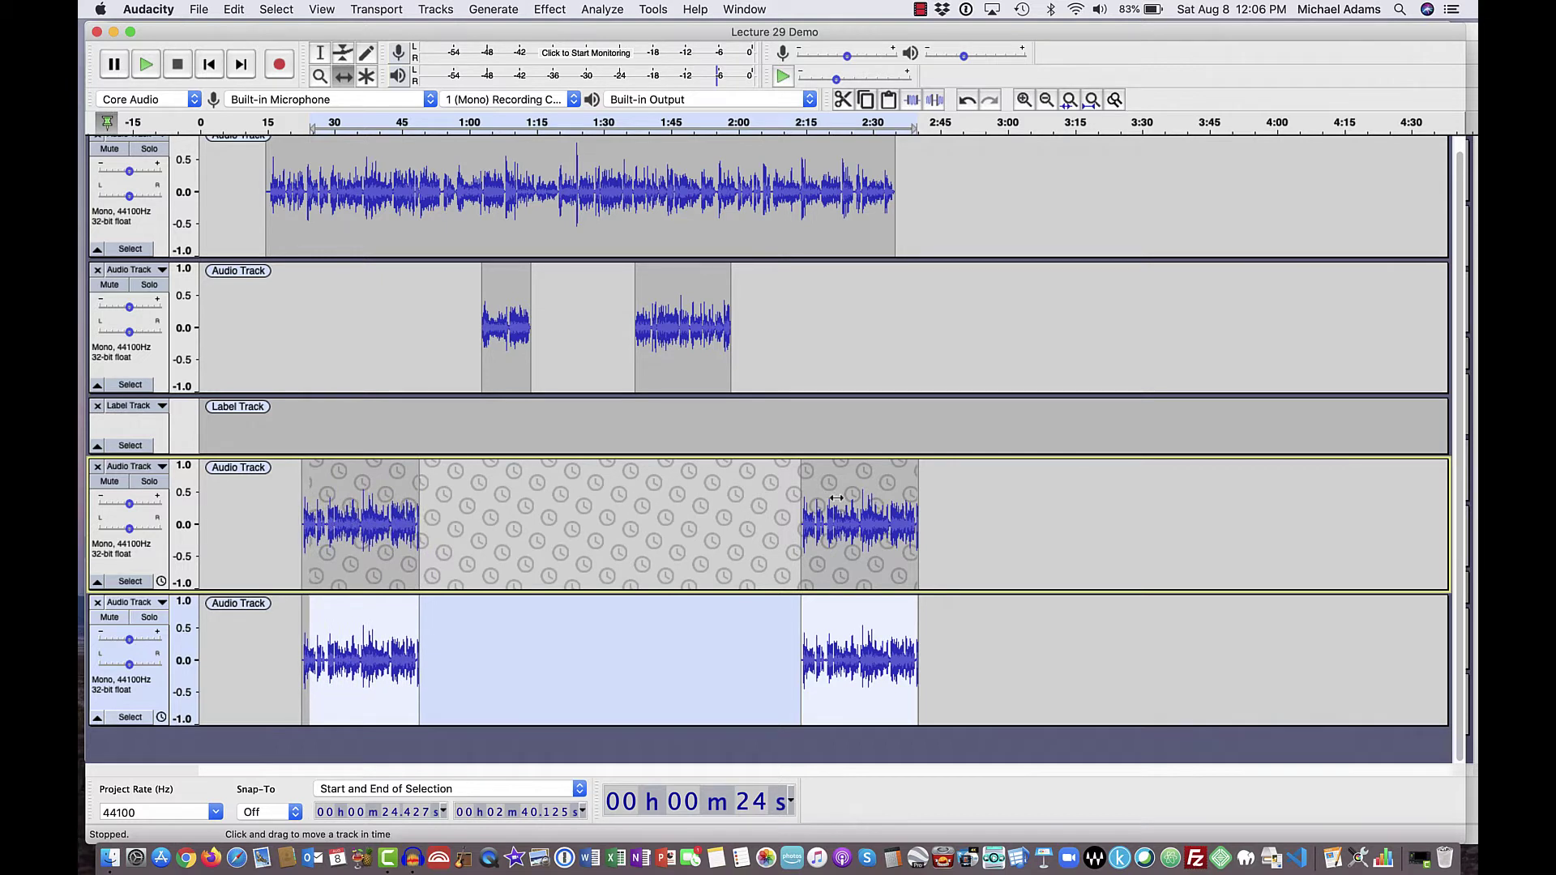
drag(836, 497, 807, 527)
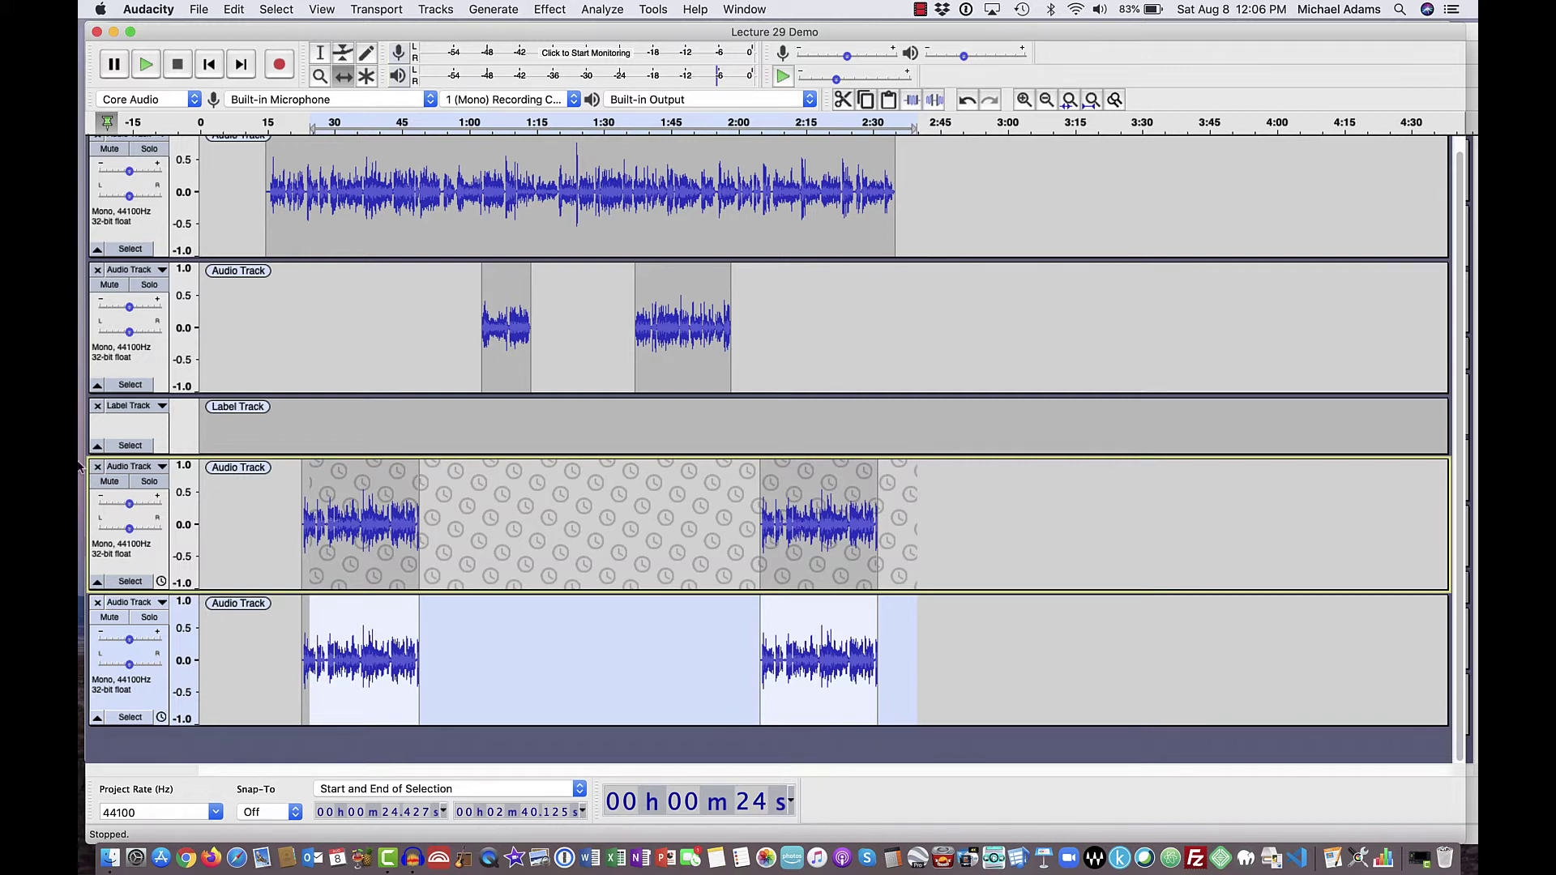
Collapse the label track and switch to the TEMPLATE project window.
click(98, 446)
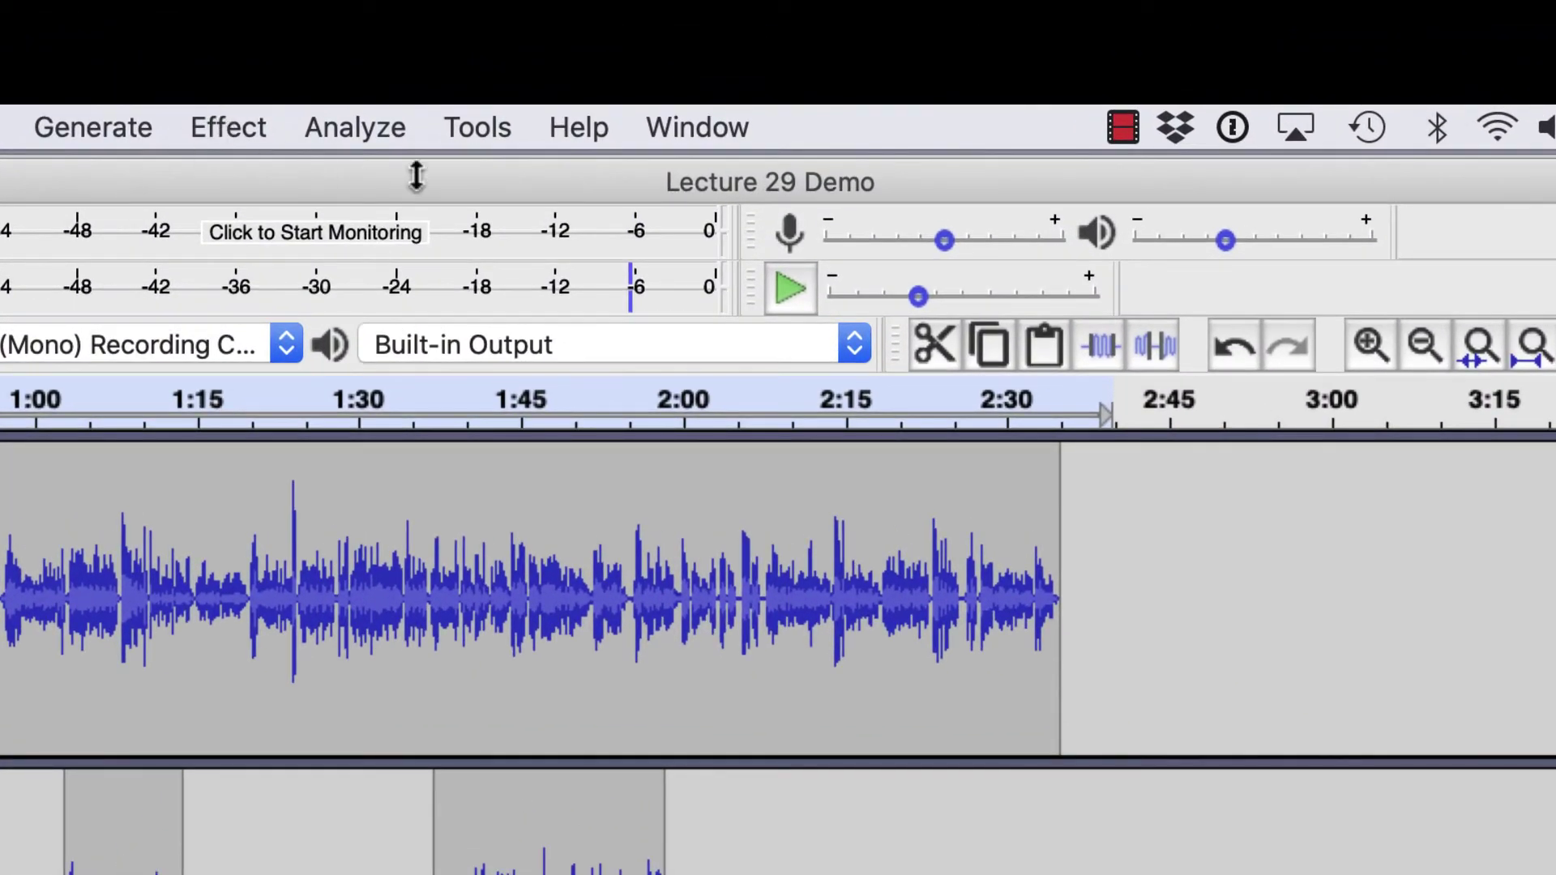
click(679, 123)
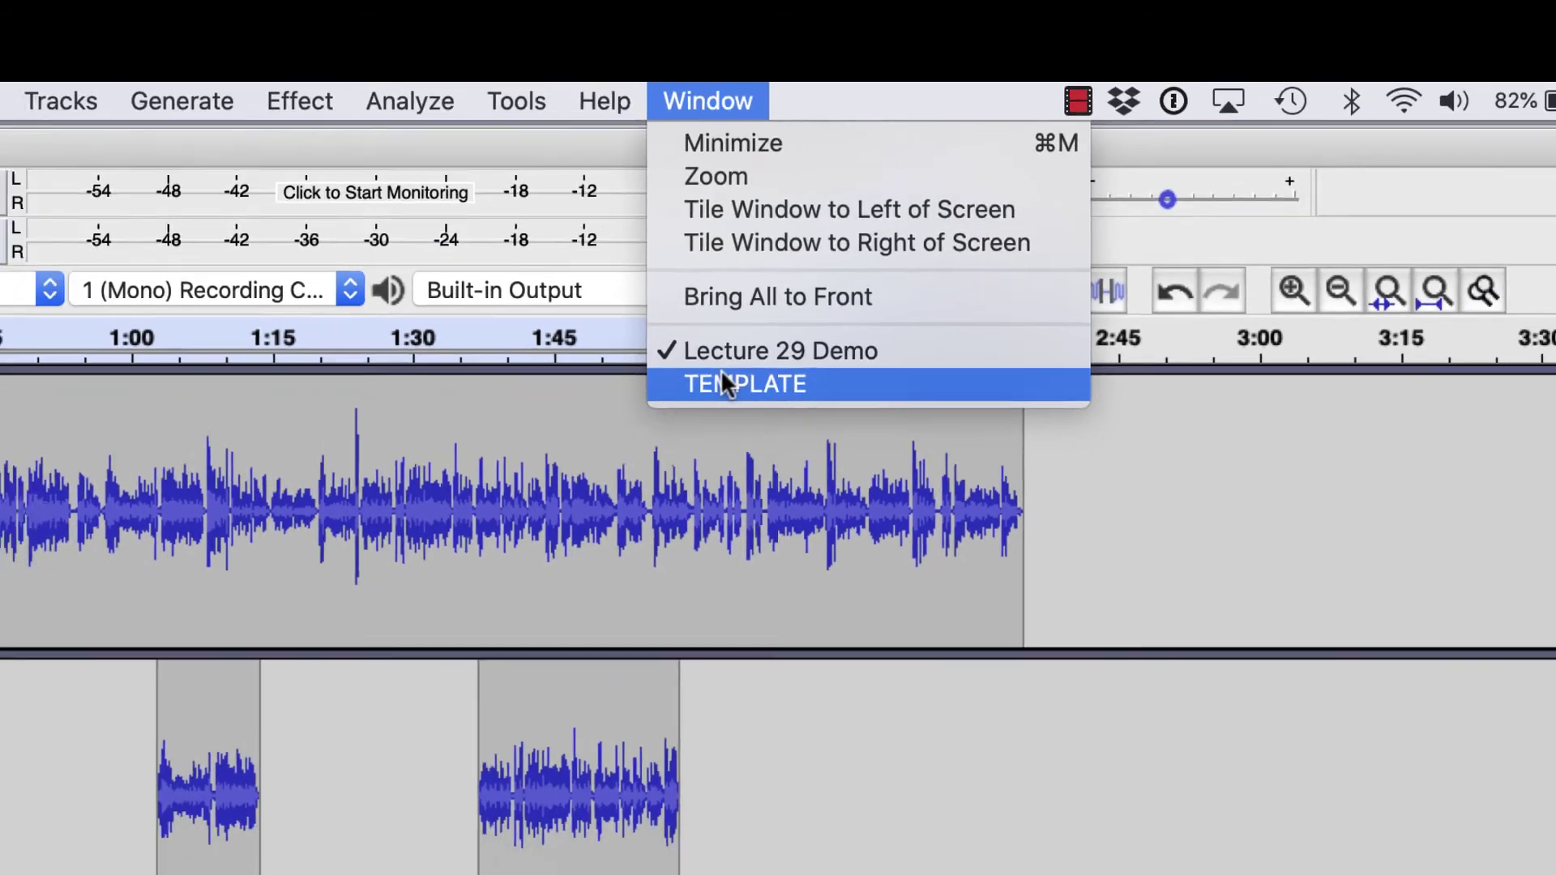
click(751, 144)
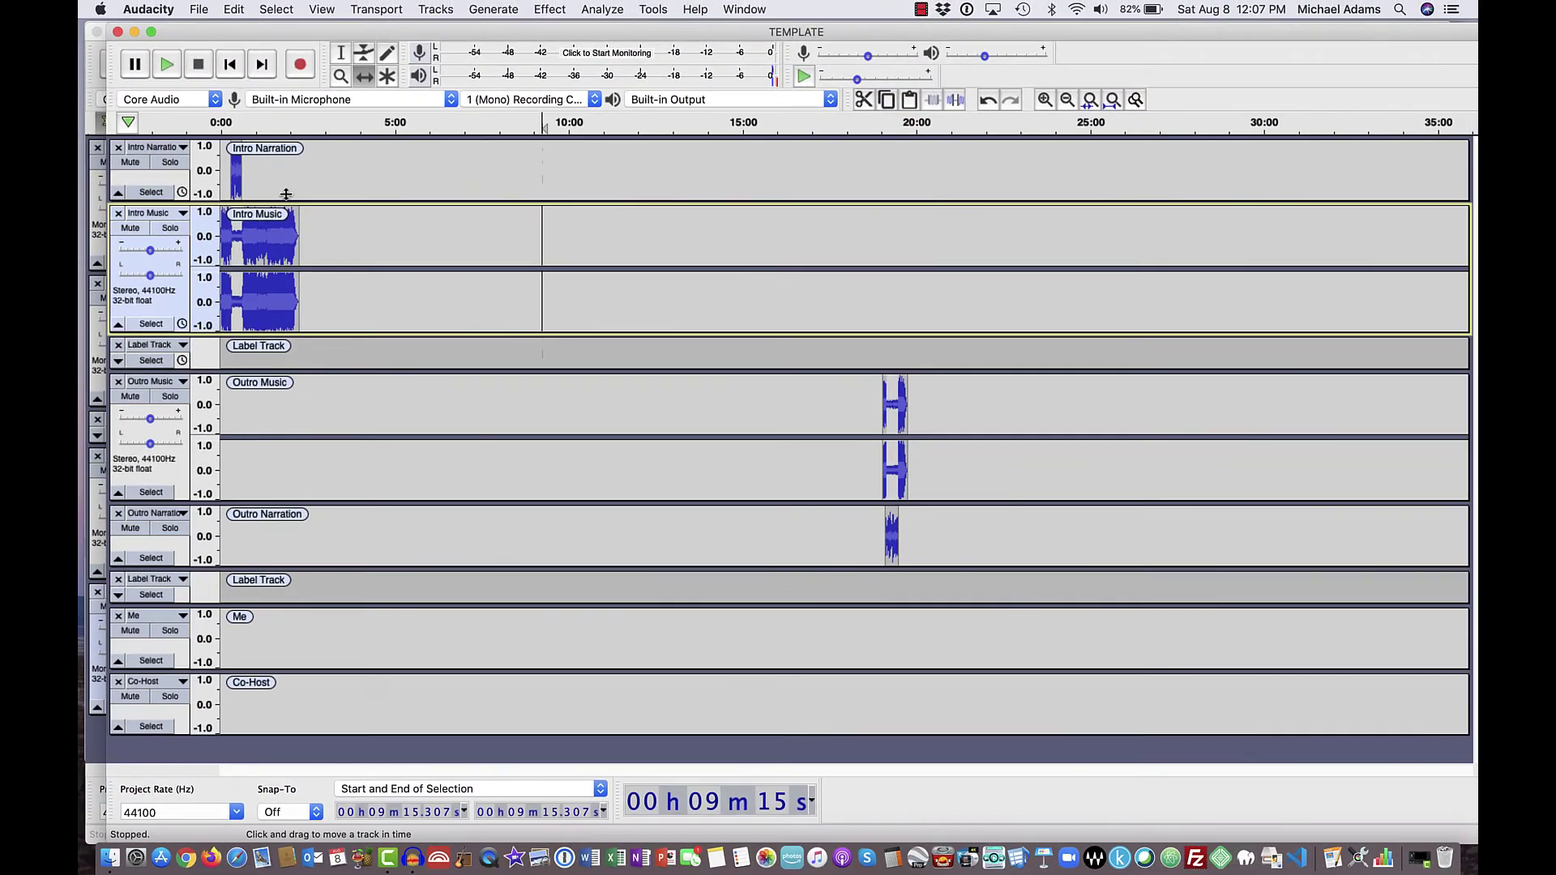
Shift the Intro Music clip to start at about 0:20 and the Outro Music clip to about 16:00.
mouse_move(265, 234)
mouse_down()
mouse_move(502, 235)
mouse_move(277, 229)
mouse_up()
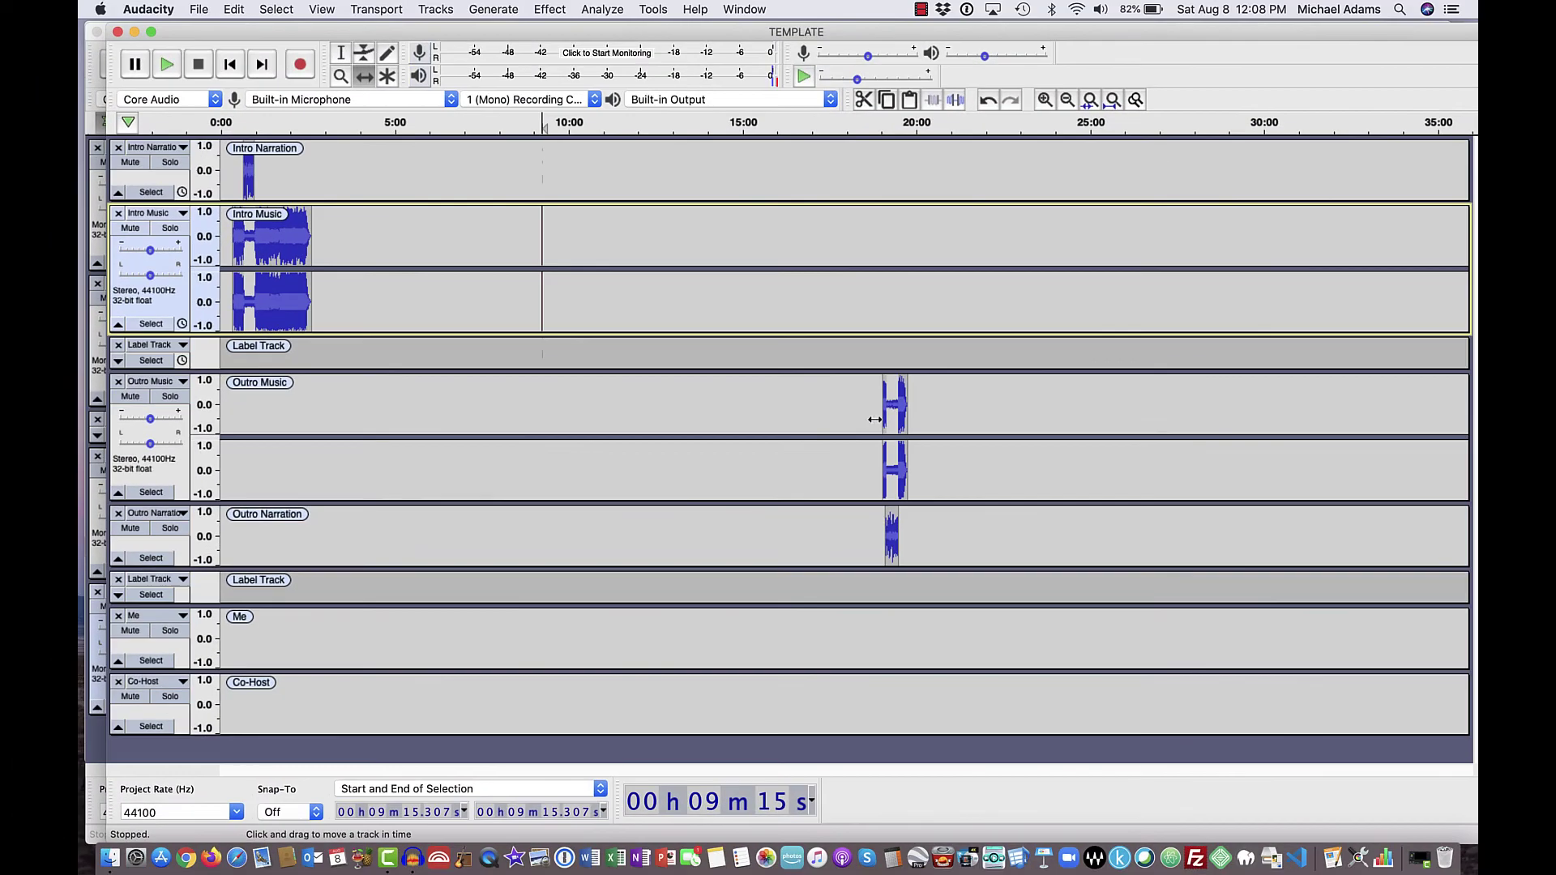
drag(892, 404, 743, 404)
drag(723, 405, 784, 416)
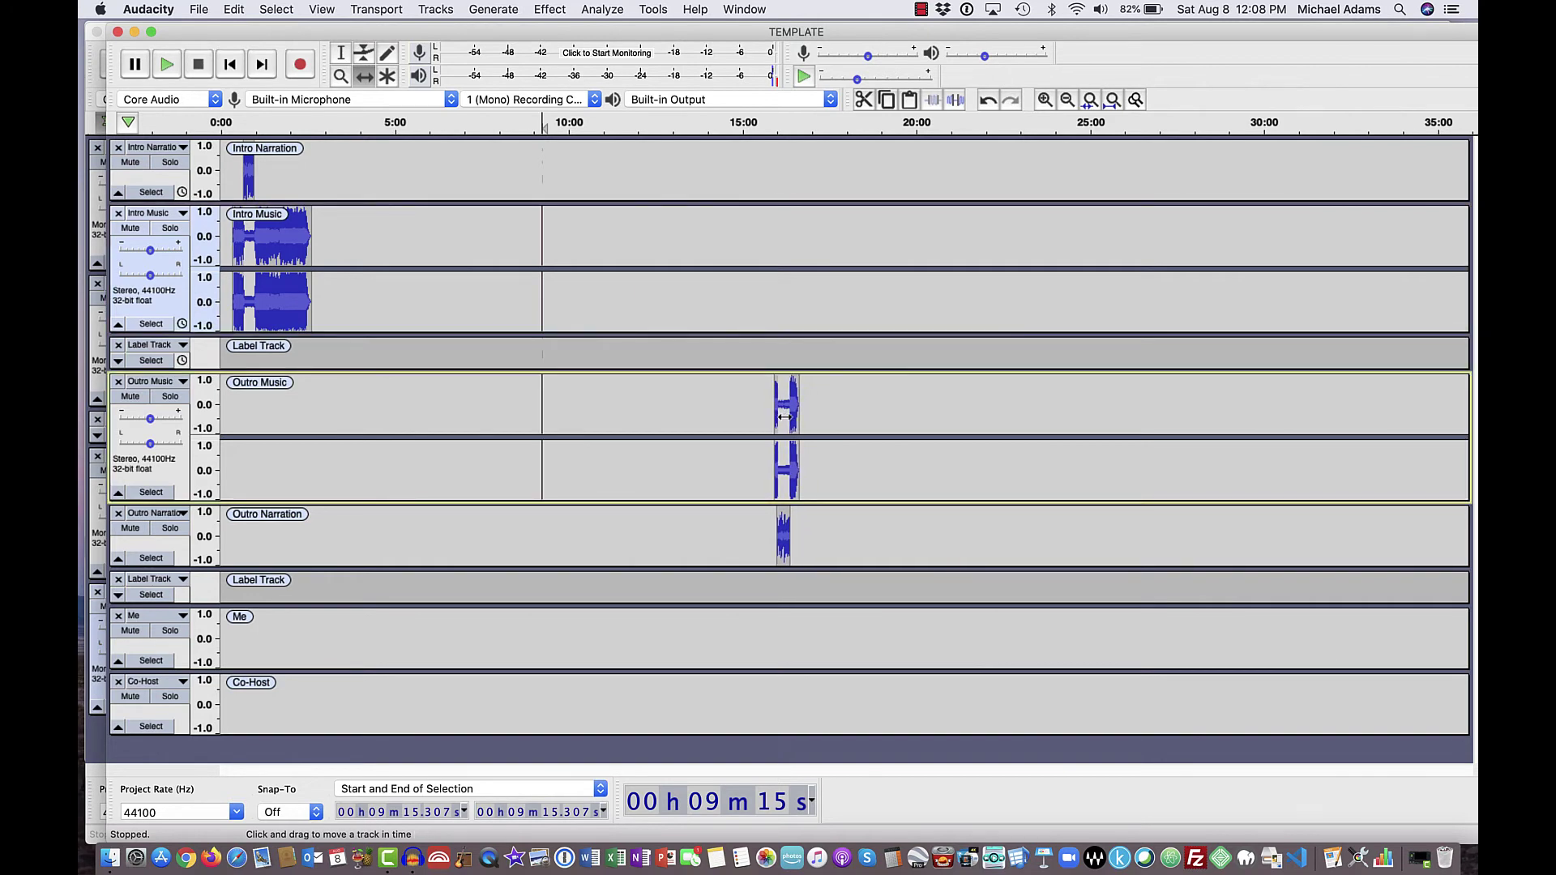